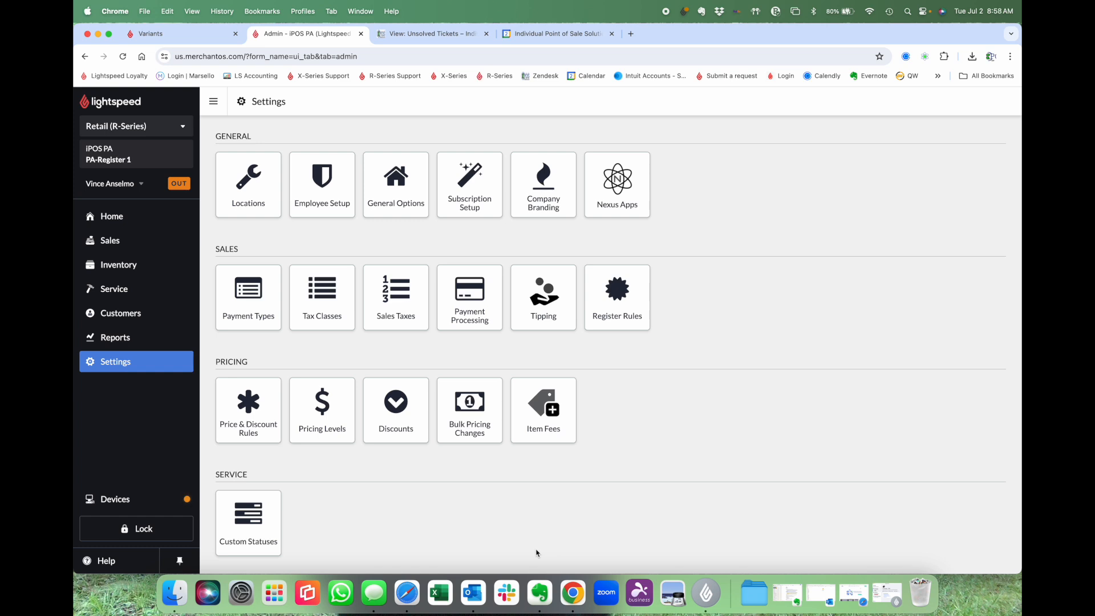
# Review the Allow Credits security option in the Payment Processing settings.
pyautogui.click(474, 311)
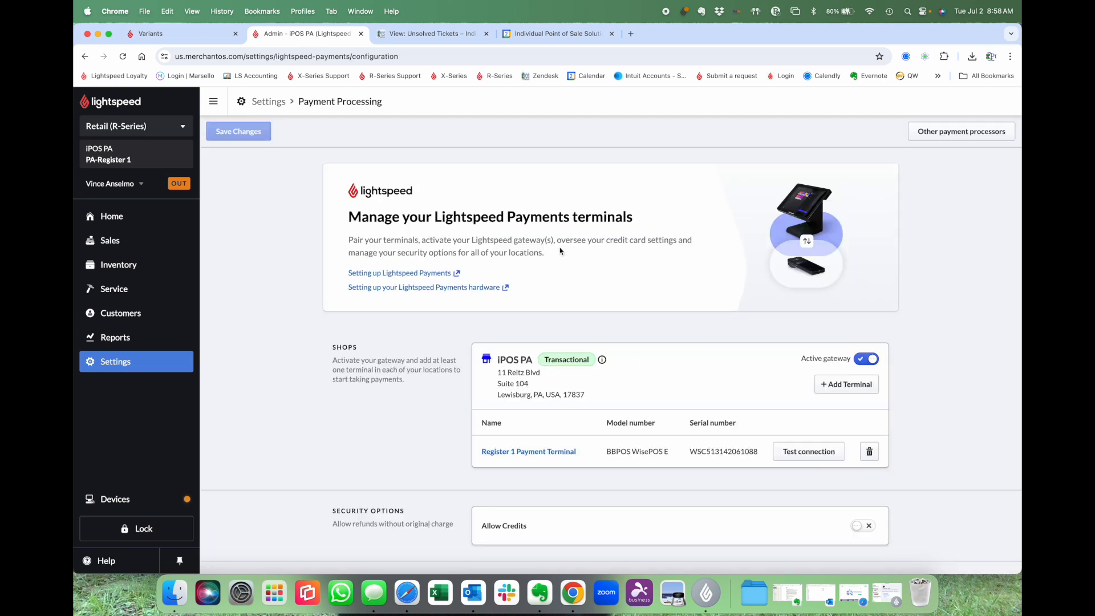
pyautogui.scroll(-3, 276, 344)
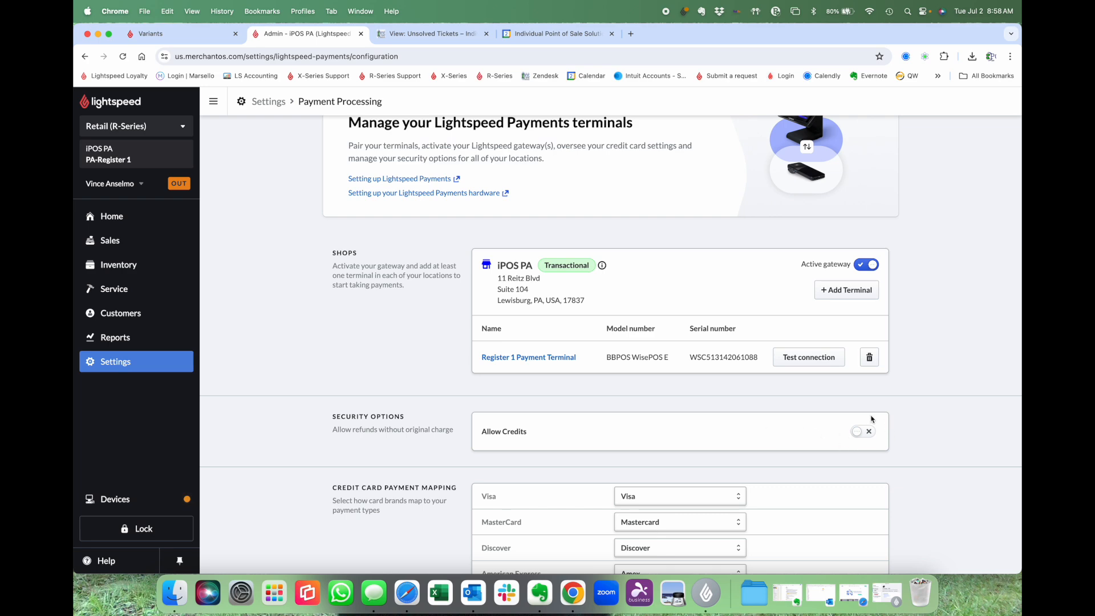
# Add a miscellaneous charge priced at -$1.00 to the current sale and check its available refund payment options.
pyautogui.click(114, 242)
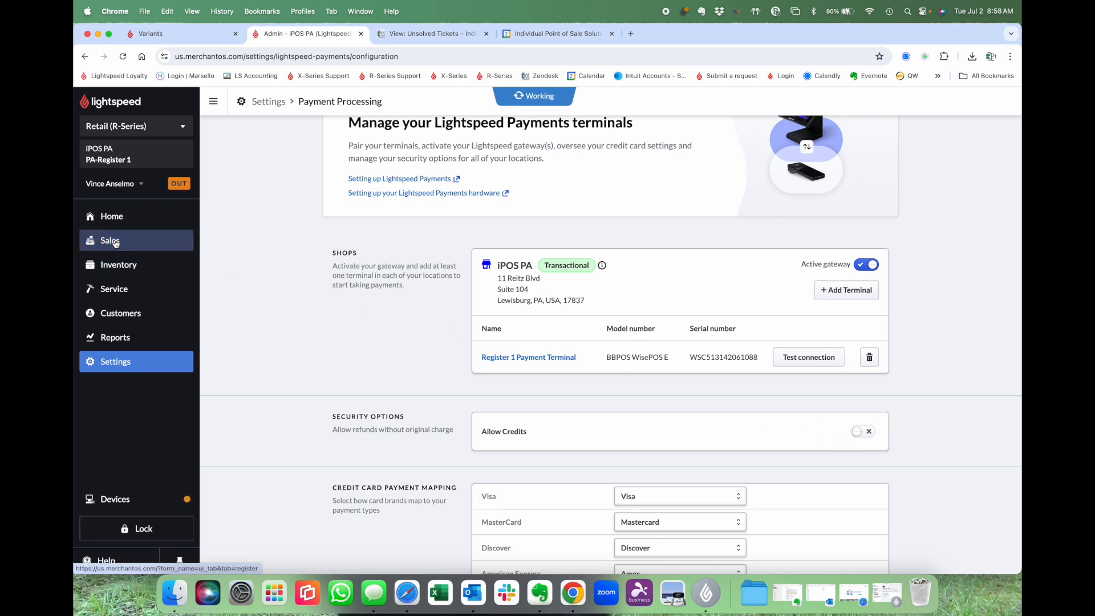
pyautogui.click(252, 205)
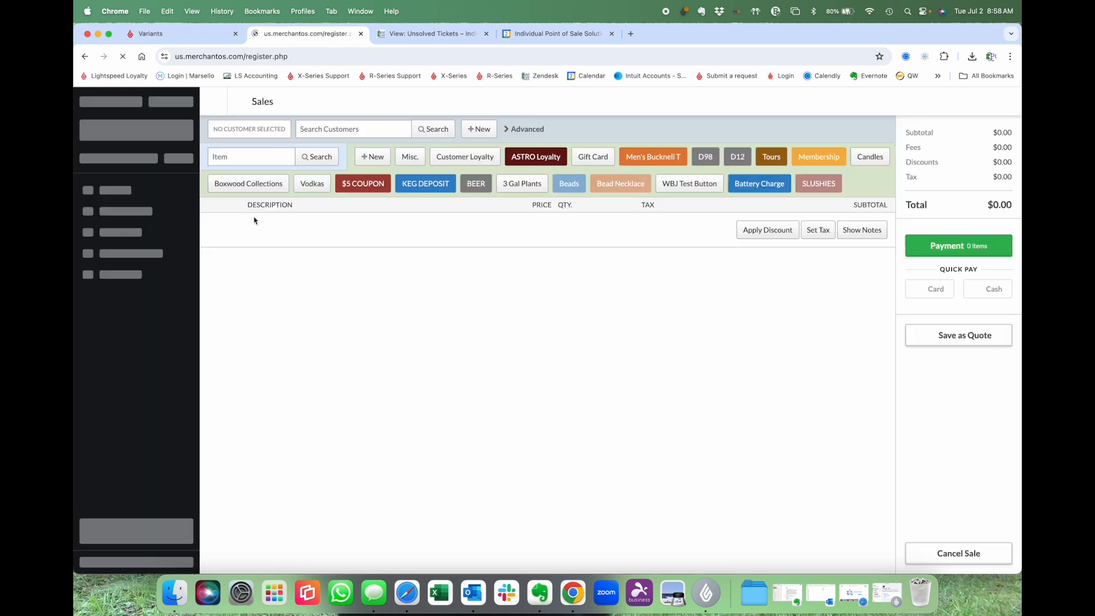
pyautogui.click(410, 156)
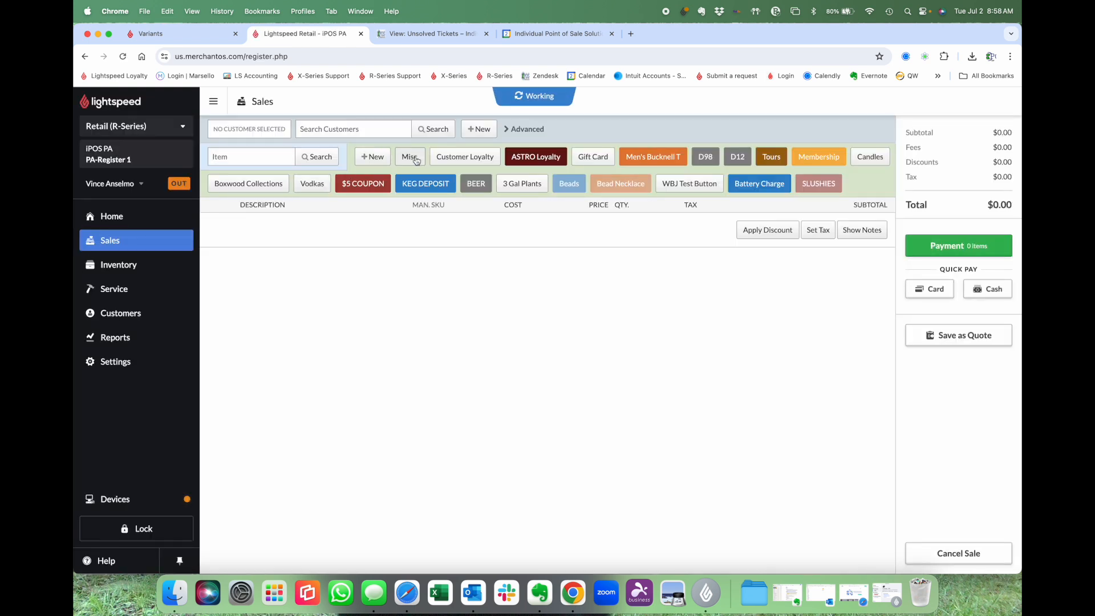
pyautogui.click(576, 237)
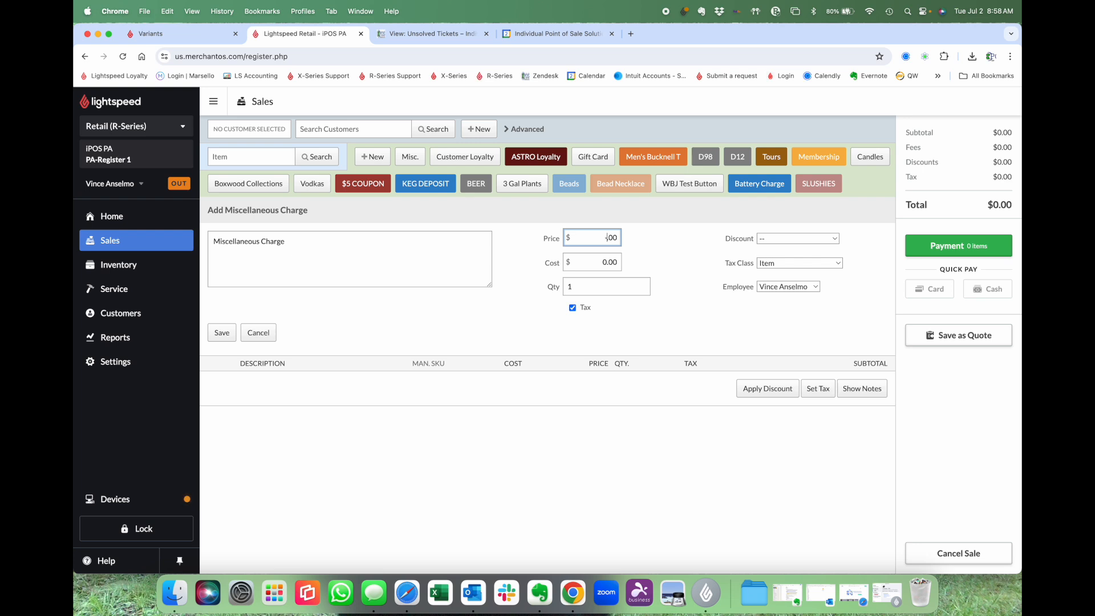
pyautogui.click(220, 332)
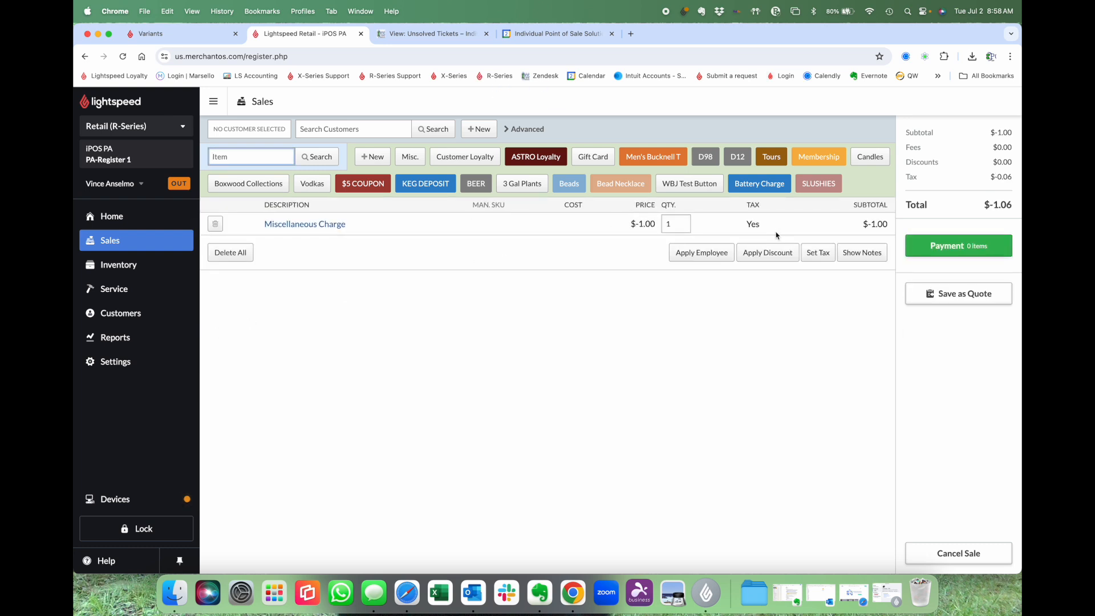
pyautogui.click(958, 250)
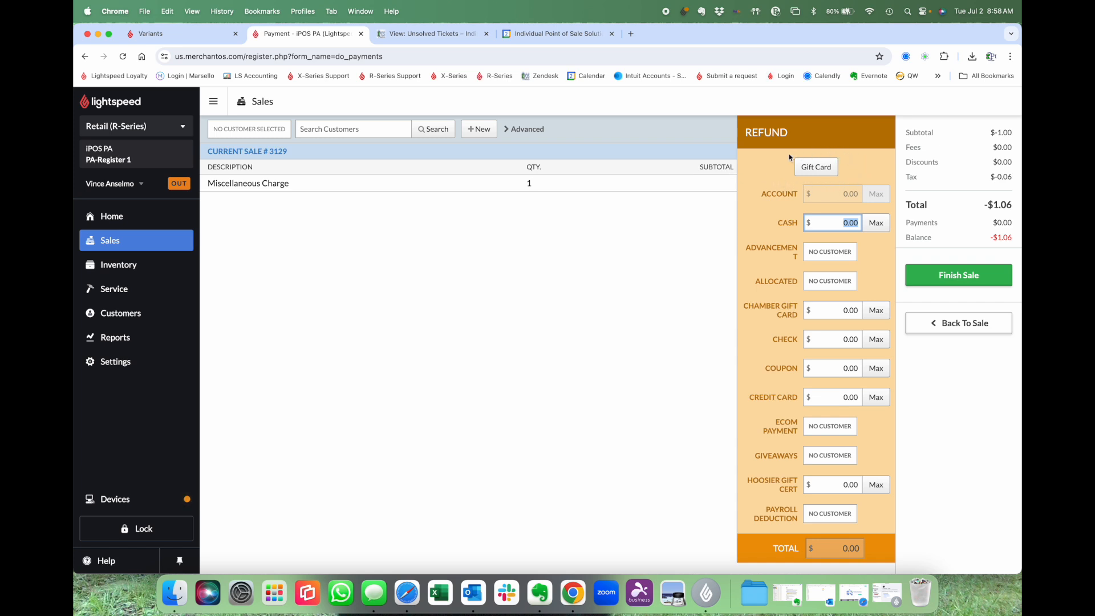
pyautogui.click(946, 323)
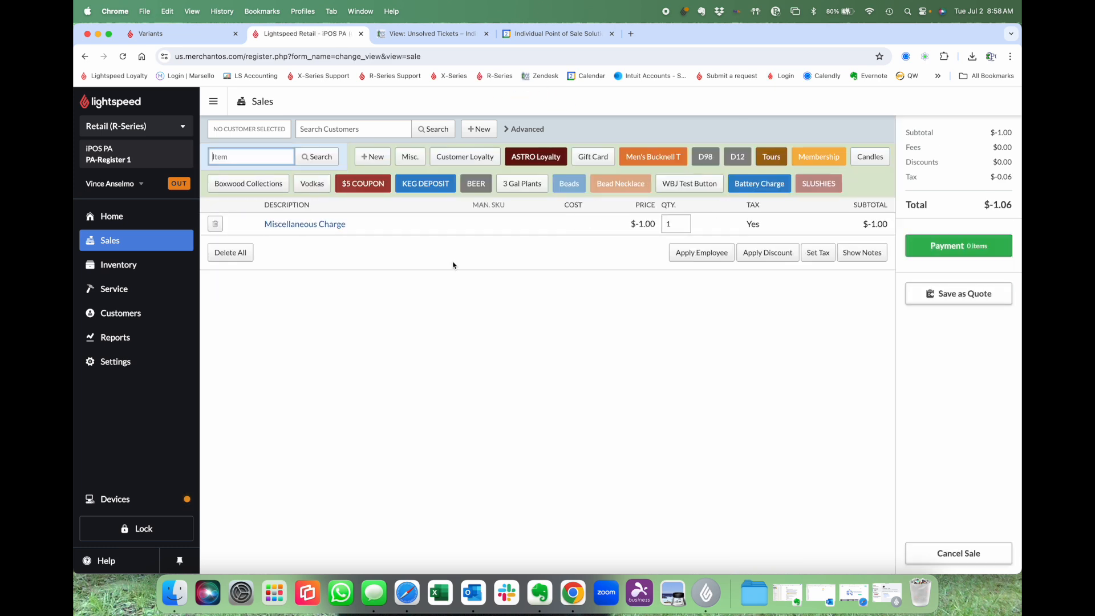
# Enable Allow Credits in the Payment Processing security options and save the changes.
pyautogui.click(116, 363)
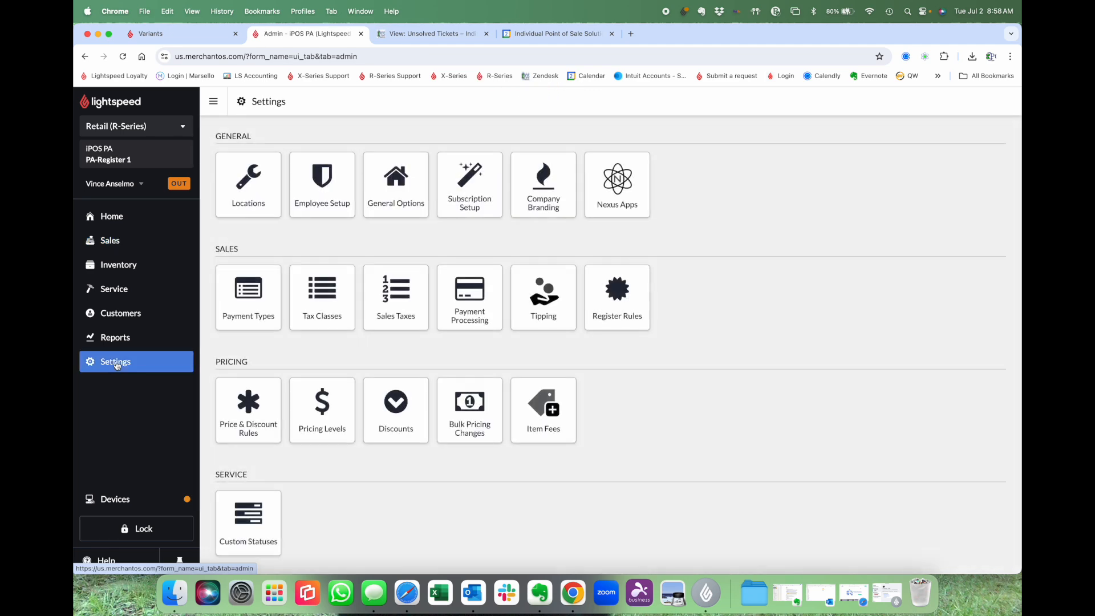
pyautogui.click(469, 302)
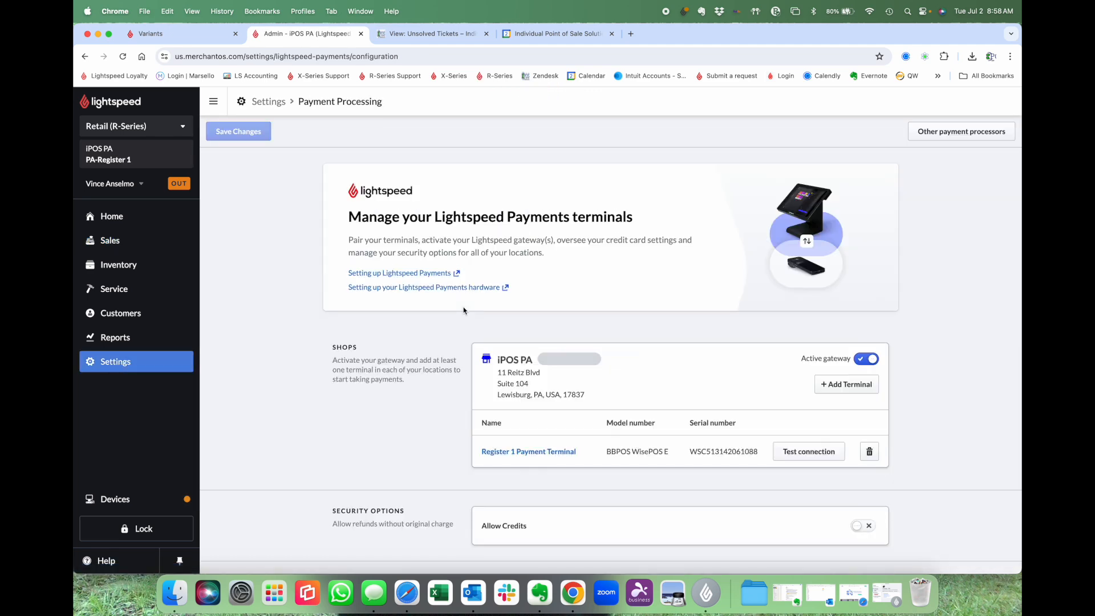
pyautogui.scroll(-5, 670, 407)
pyautogui.click(864, 377)
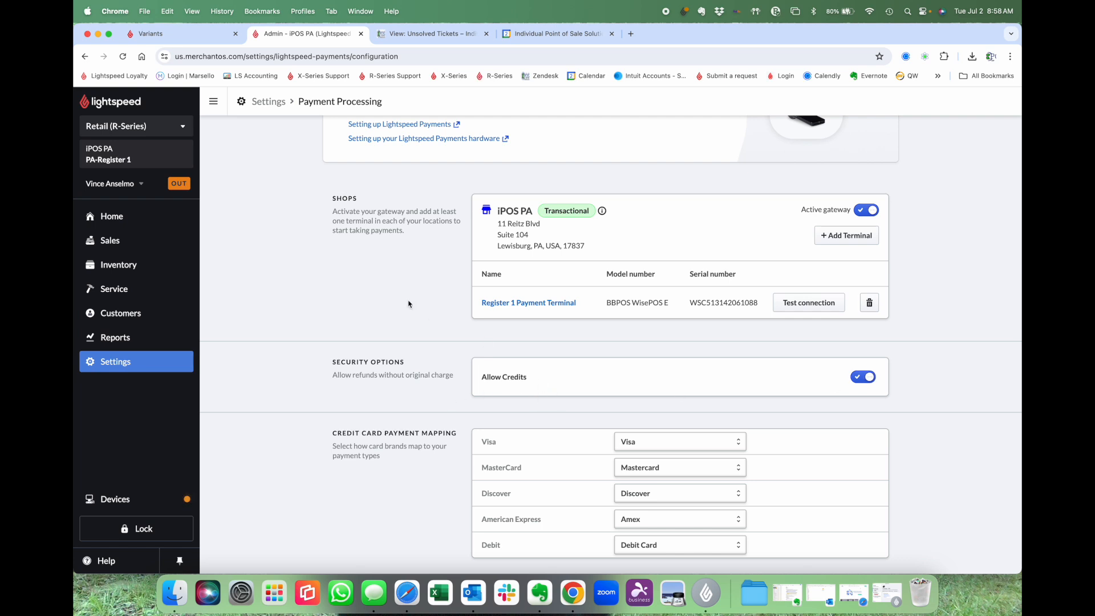
pyautogui.scroll(6, 409, 303)
pyautogui.click(227, 135)
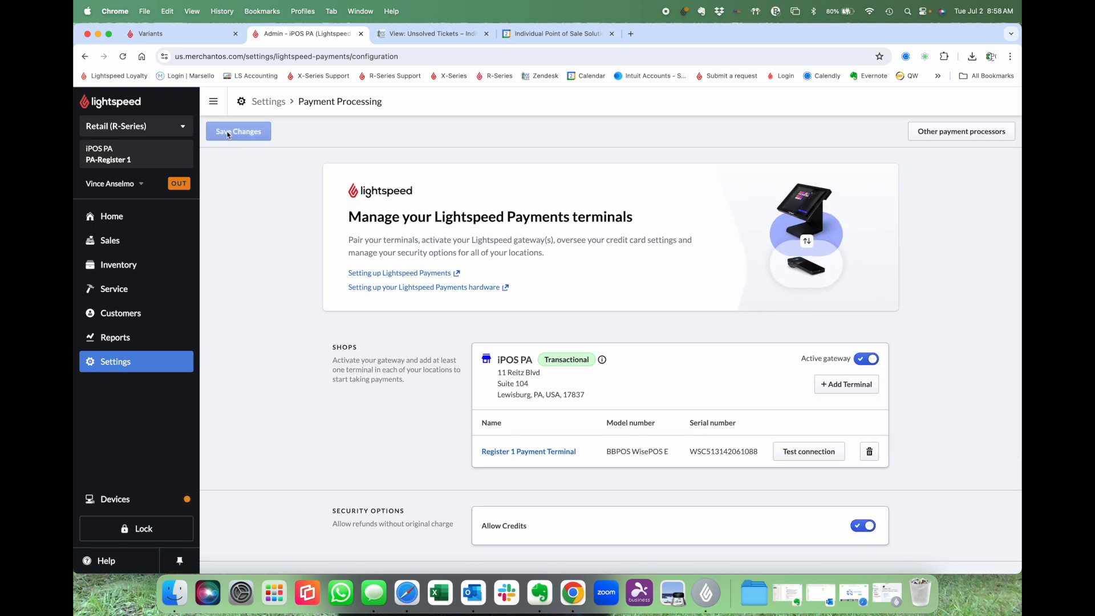
# Continue the current sale and check which refund payment options it offers.
pyautogui.click(108, 241)
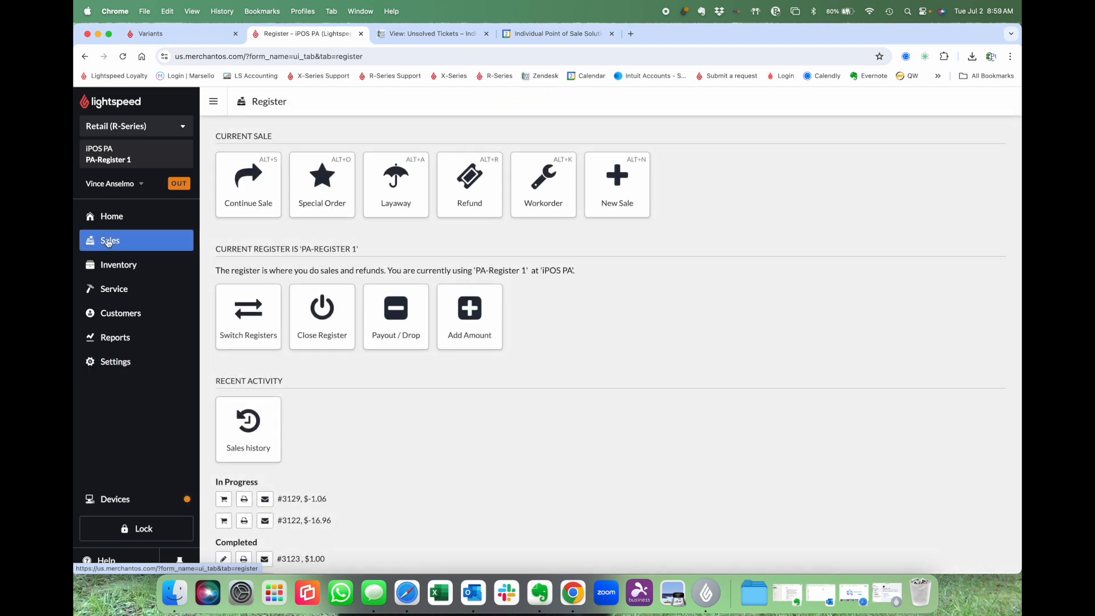
pyautogui.click(246, 191)
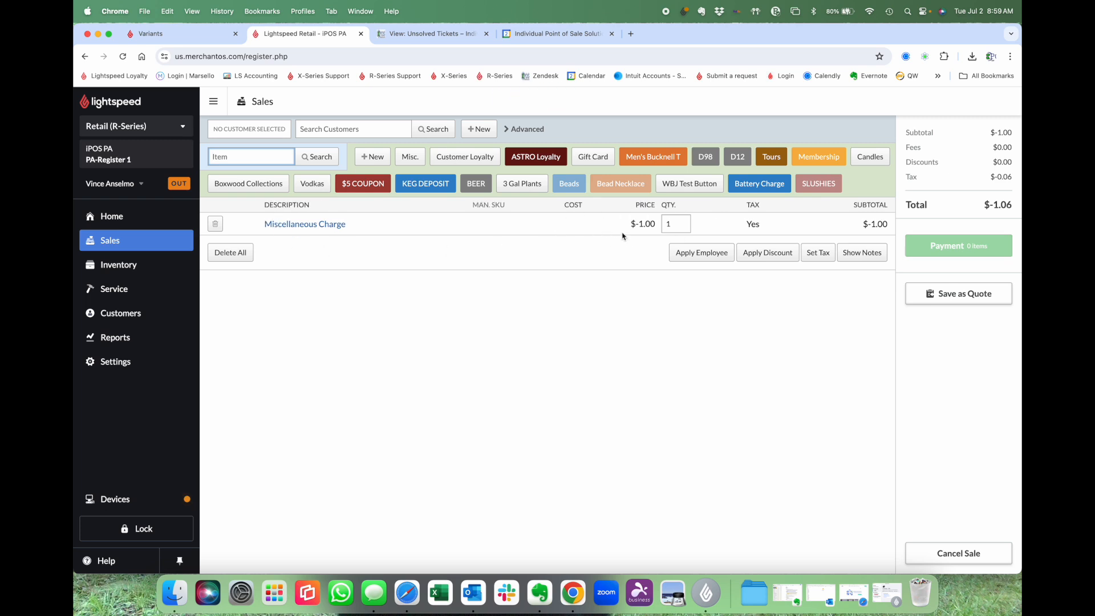
pyautogui.click(935, 252)
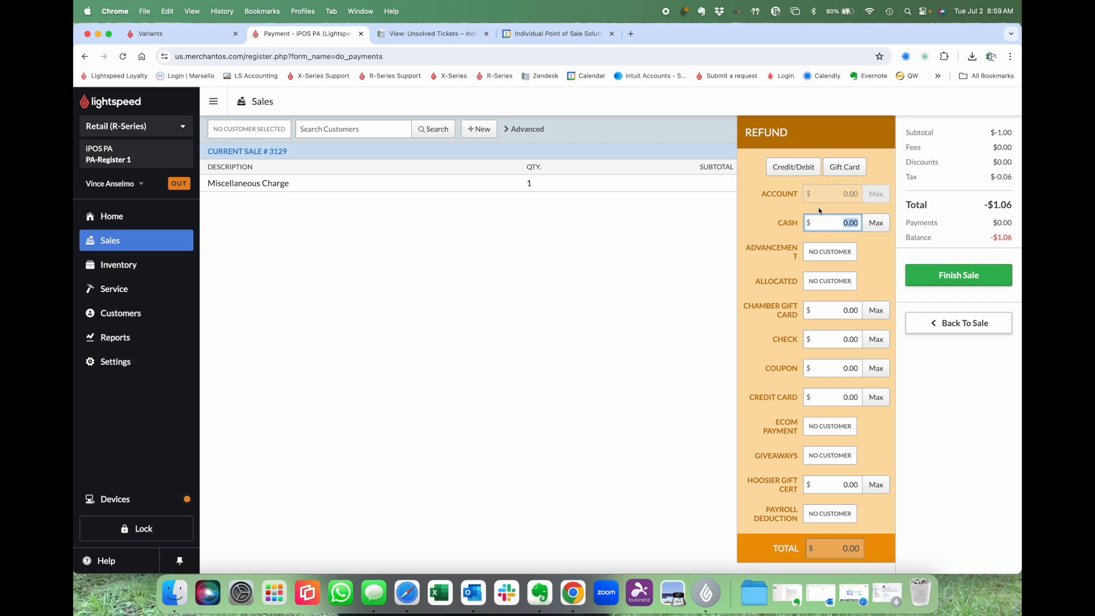
# Return from payment to the sale and cancel the whole current sale.
pyautogui.click(963, 323)
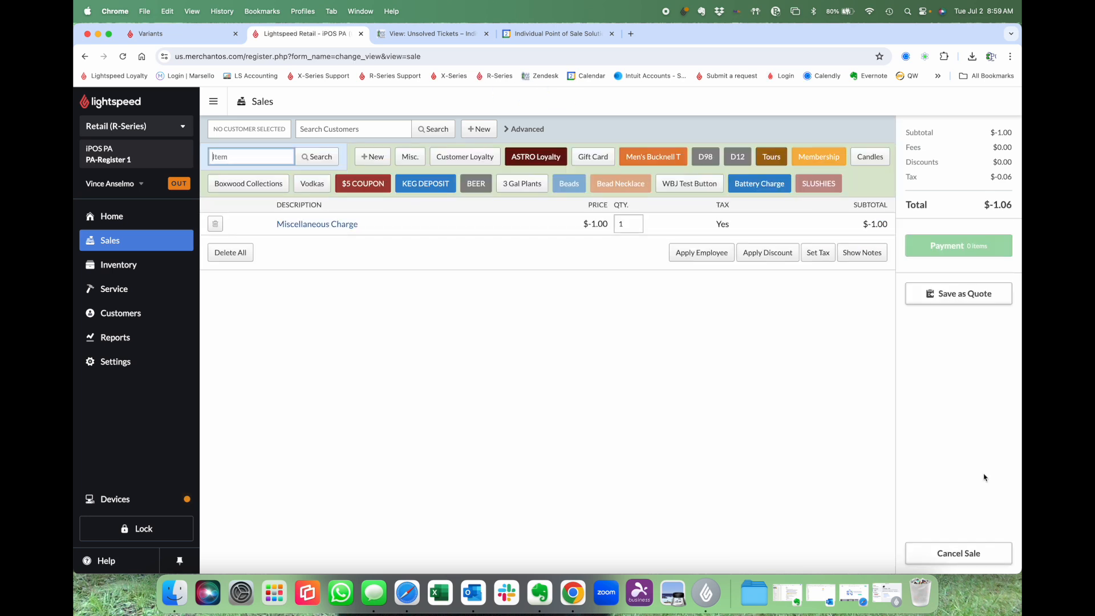
pyautogui.click(959, 553)
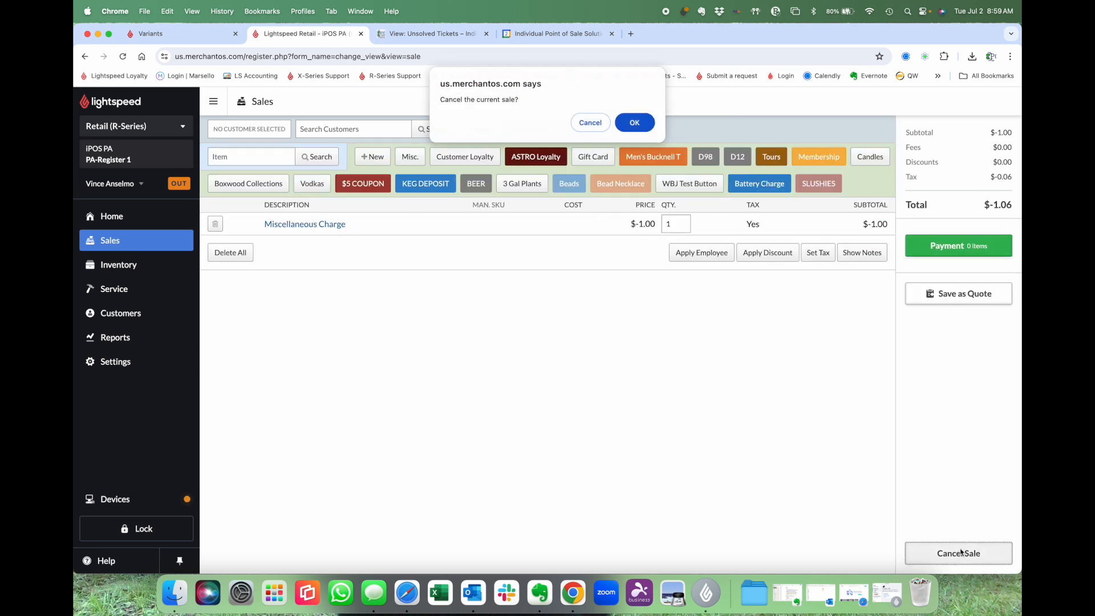
pyautogui.click(640, 125)
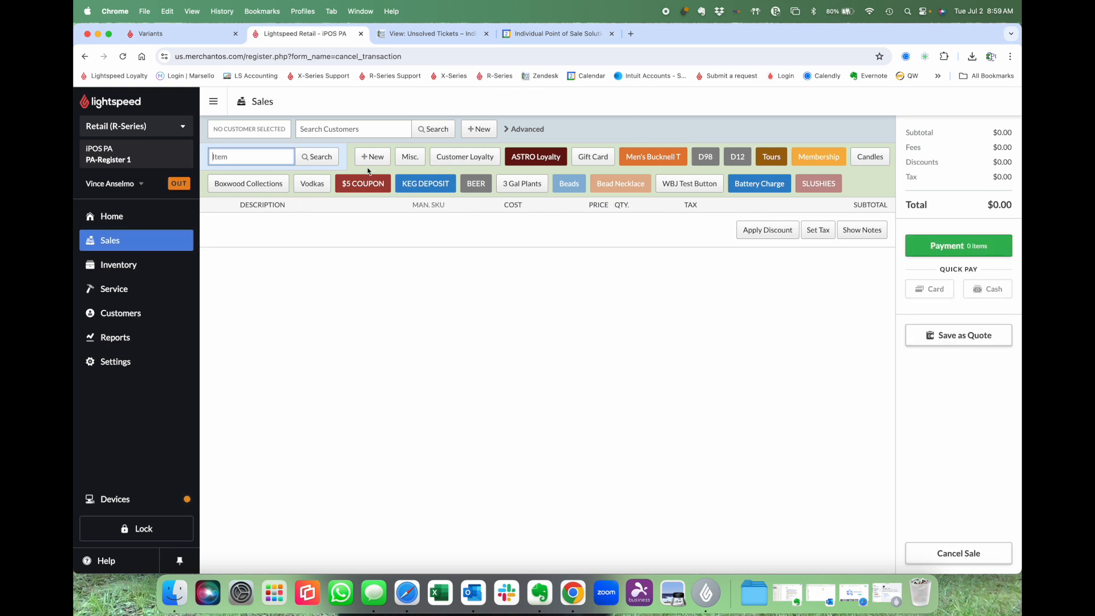
# Add a miscellaneous charge with a price of $1.00 to the sale.
pyautogui.click(409, 160)
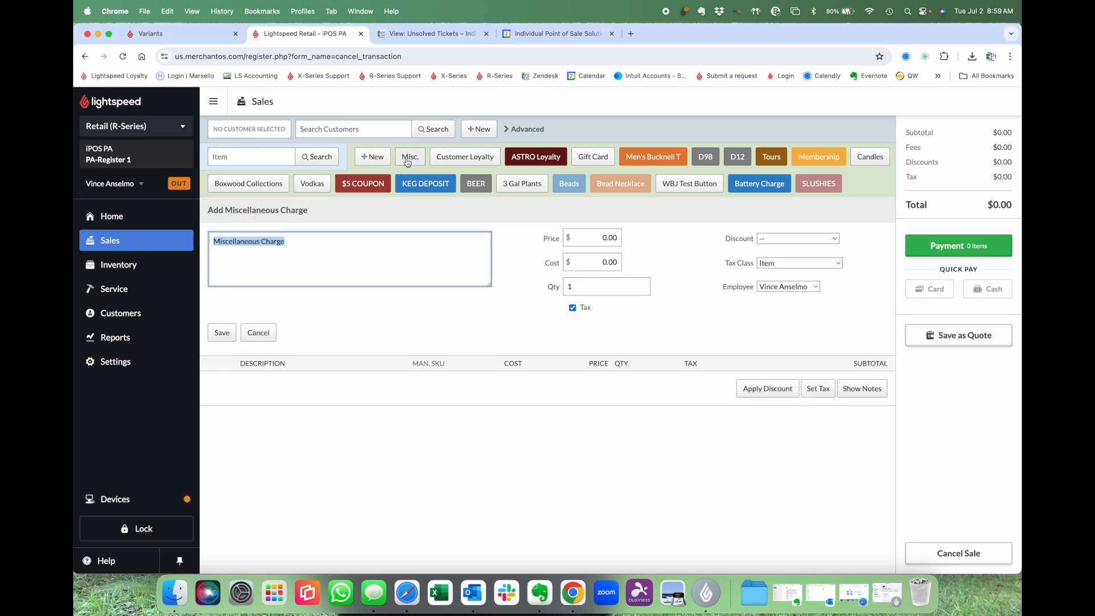
pyautogui.click(580, 239)
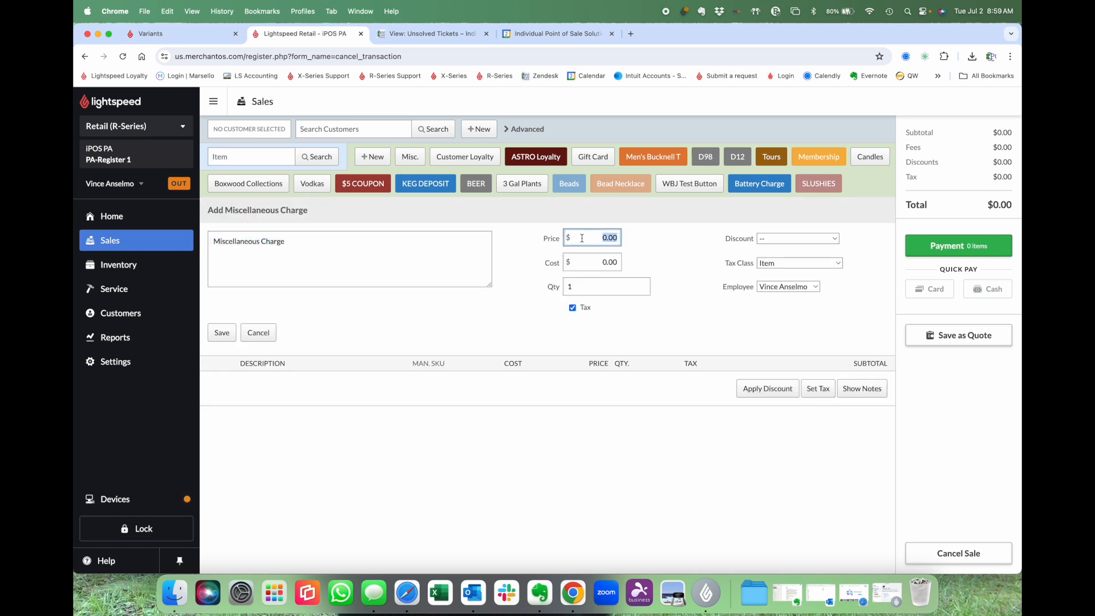
pyautogui.write('1.00')
pyautogui.press('Tab')
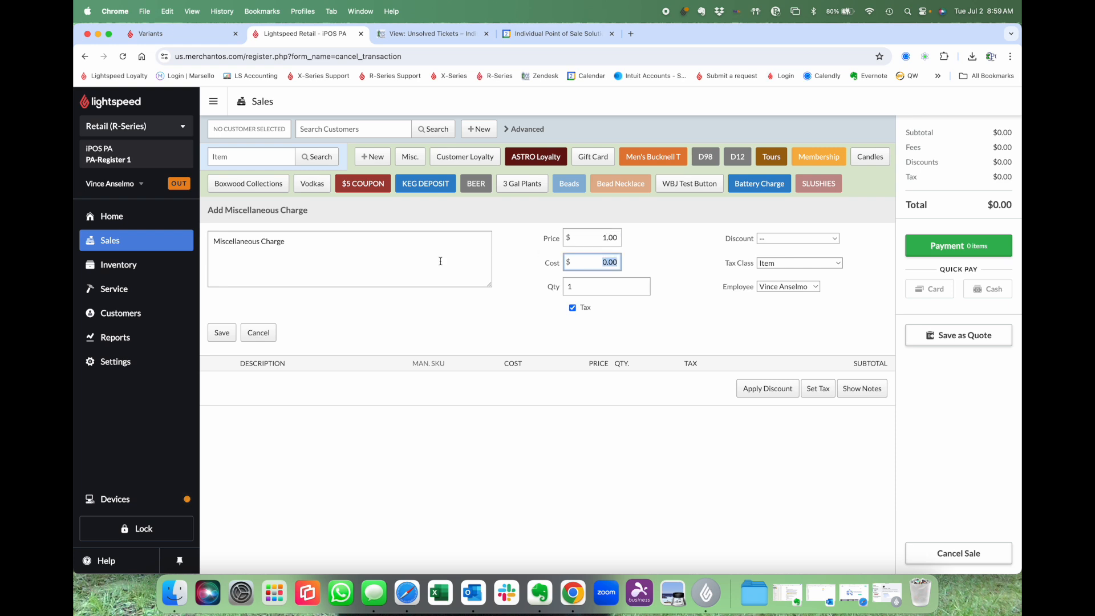
pyautogui.click(221, 331)
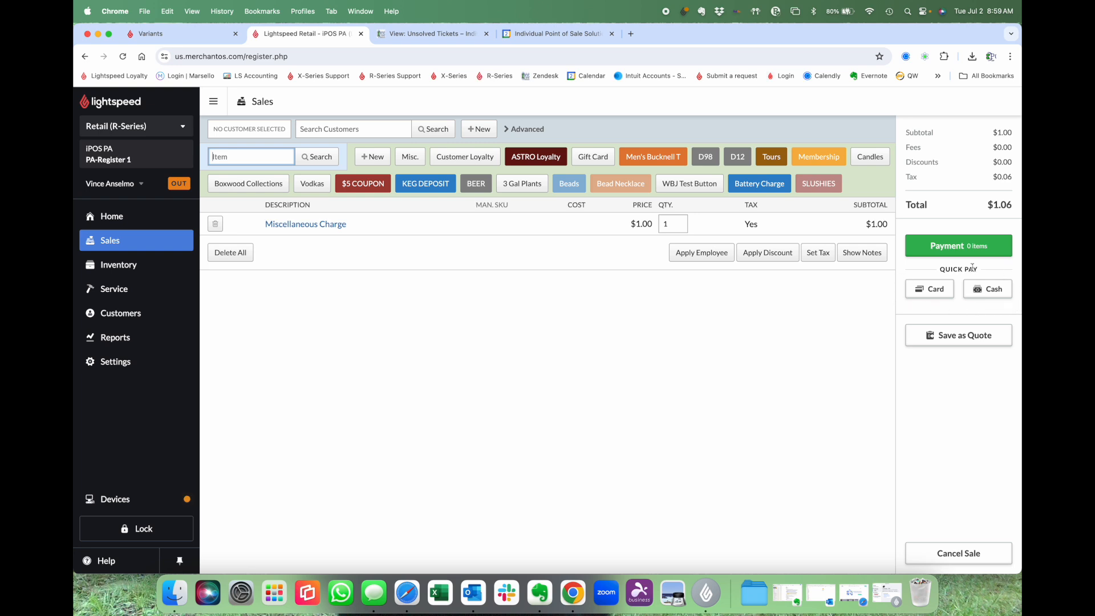
# Review the payment options, take a card payment on the Register 1 Payment Terminal and finish the sale.
pyautogui.click(947, 246)
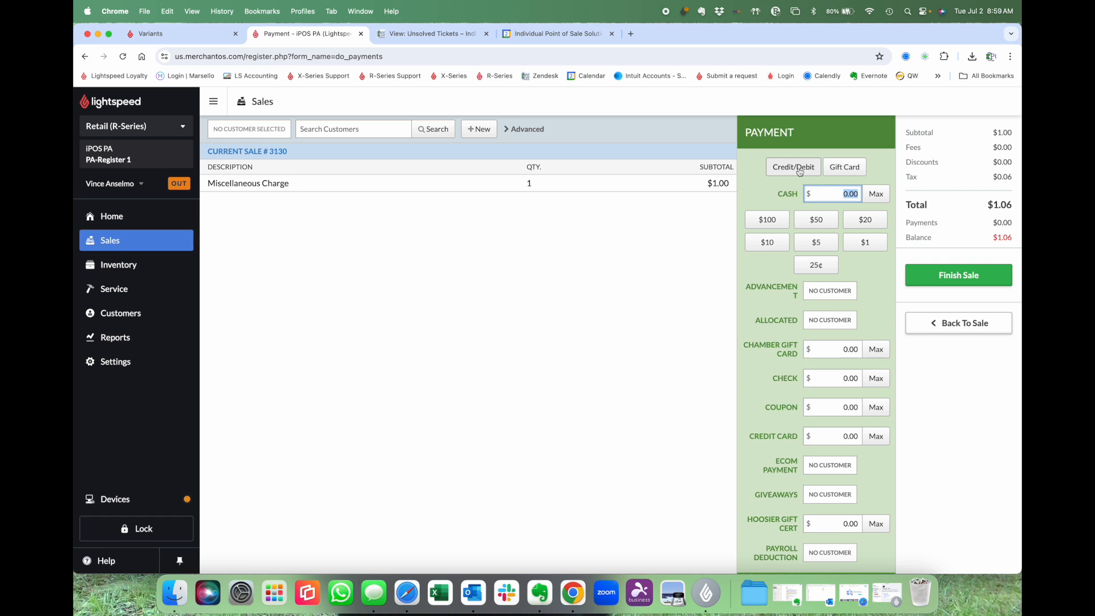
pyautogui.click(949, 324)
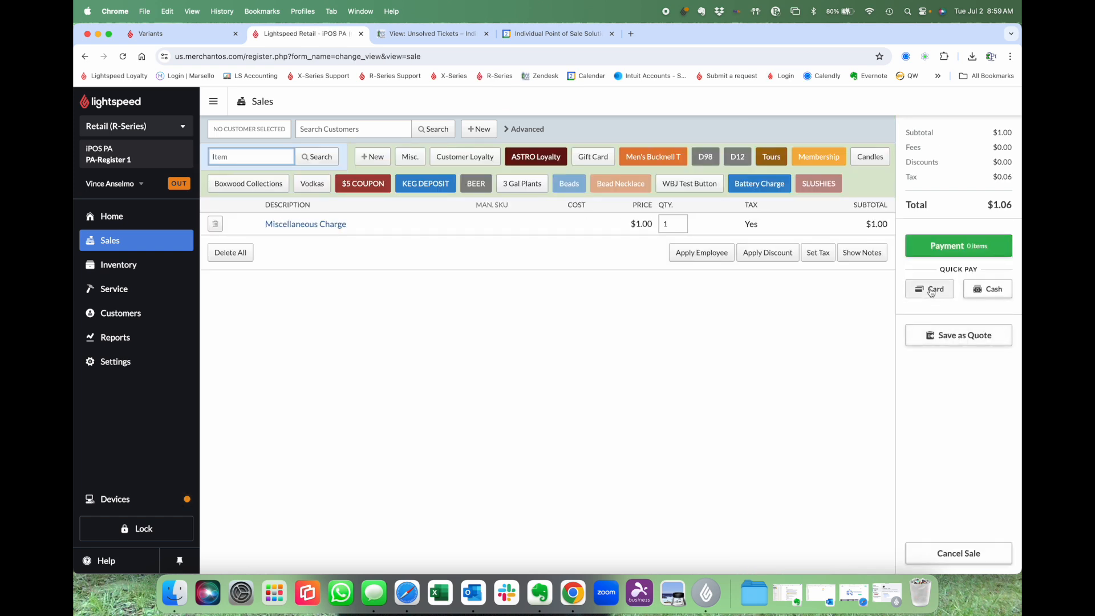
pyautogui.click(931, 290)
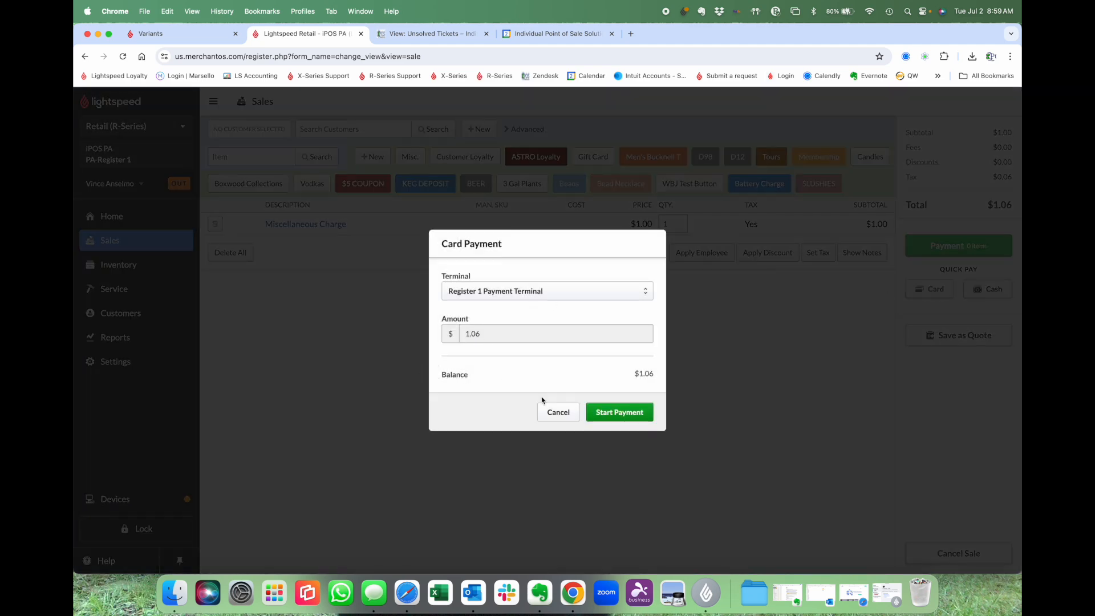
pyautogui.click(633, 412)
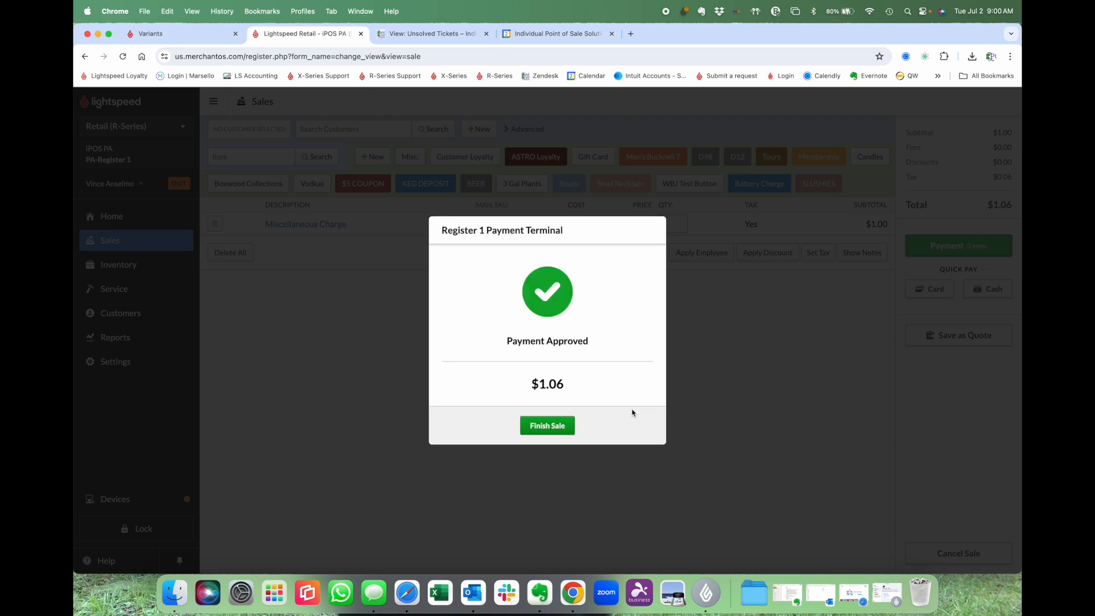
pyautogui.click(546, 426)
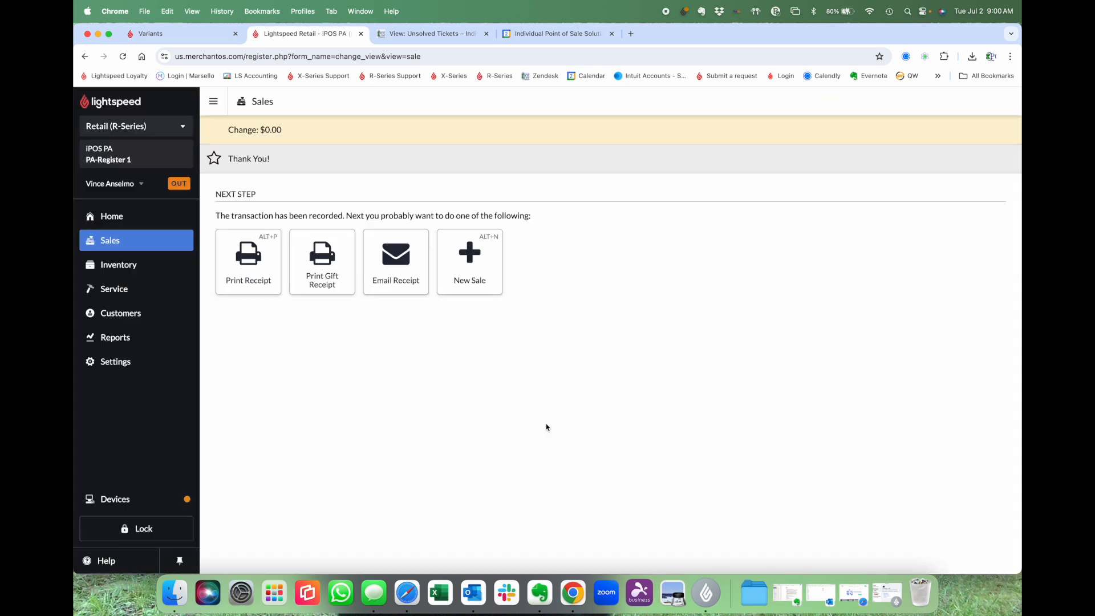
# Print the sales receipt on the Star TSP100IIIU receipt printer.
pyautogui.click(259, 270)
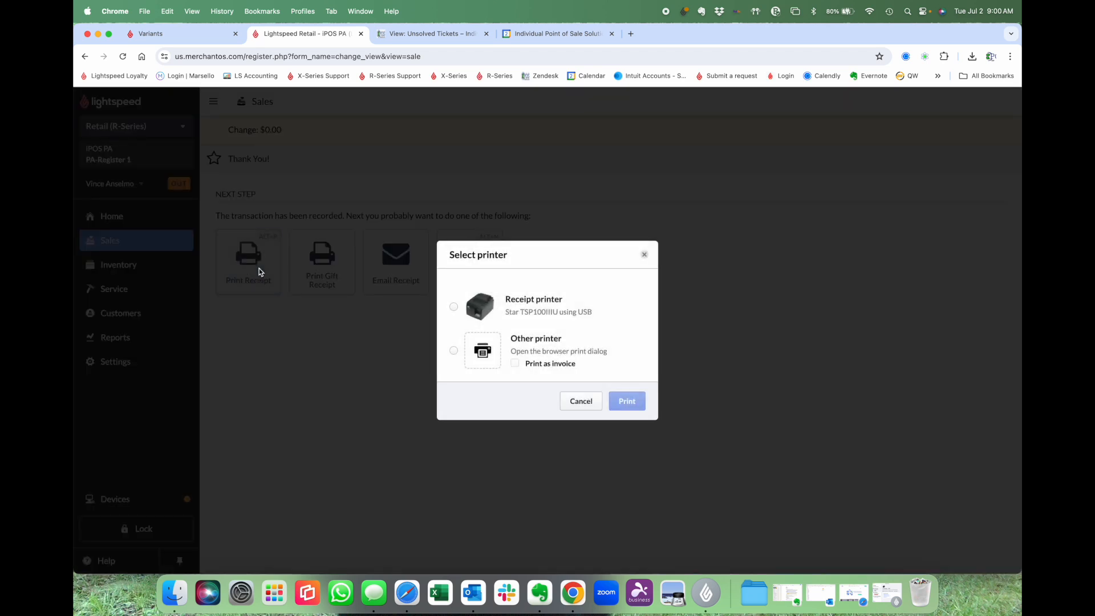
pyautogui.click(453, 307)
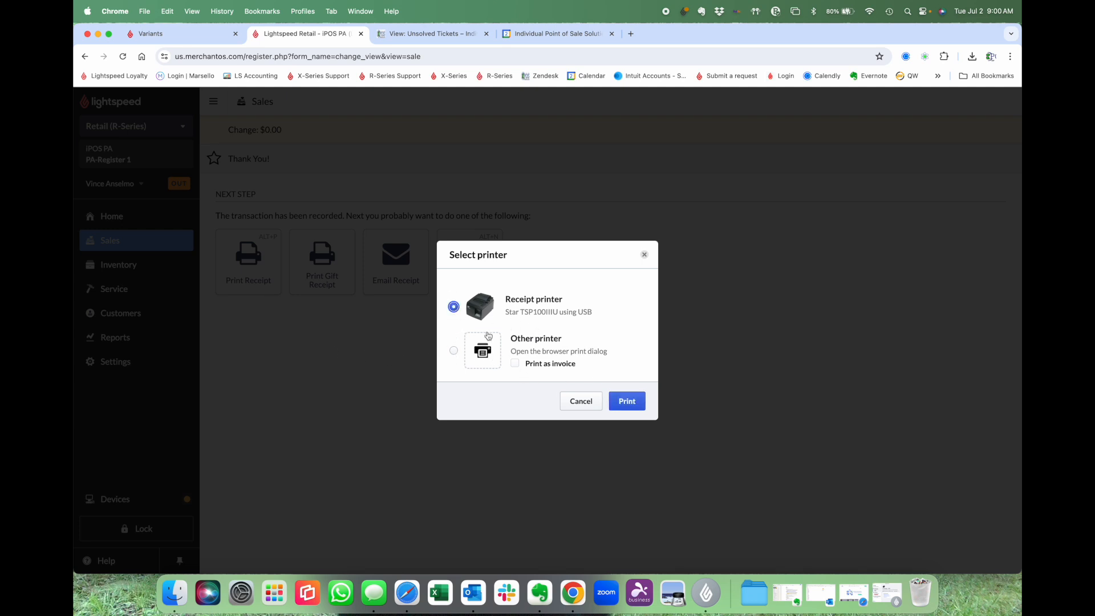
pyautogui.click(626, 401)
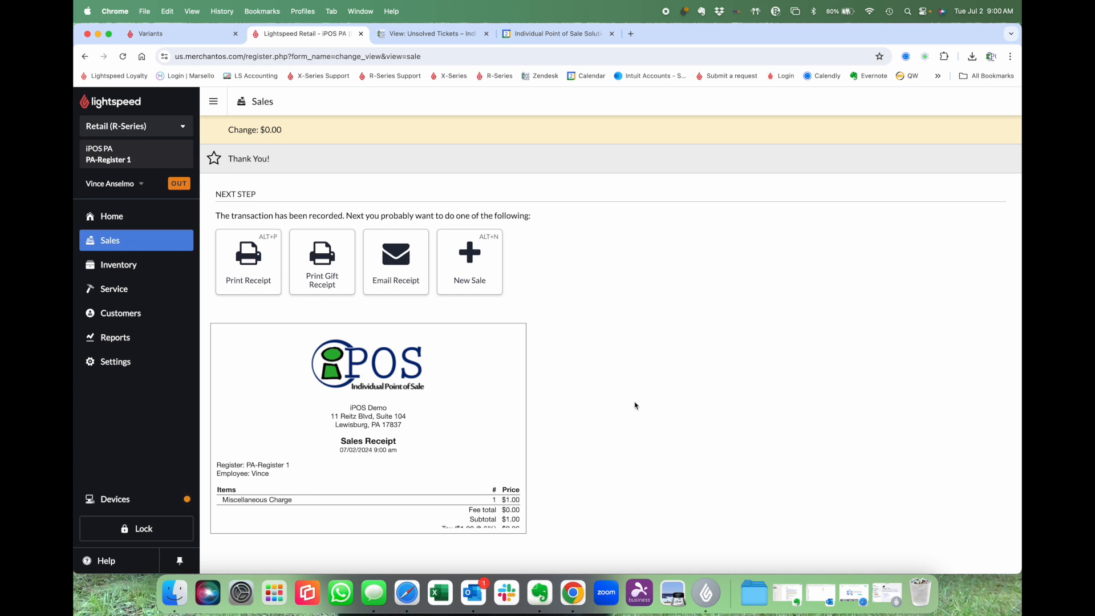
# In a new sale, refund the Miscellaneous Charge from the completed sale's receipt and open the refund's payment options.
pyautogui.click(473, 269)
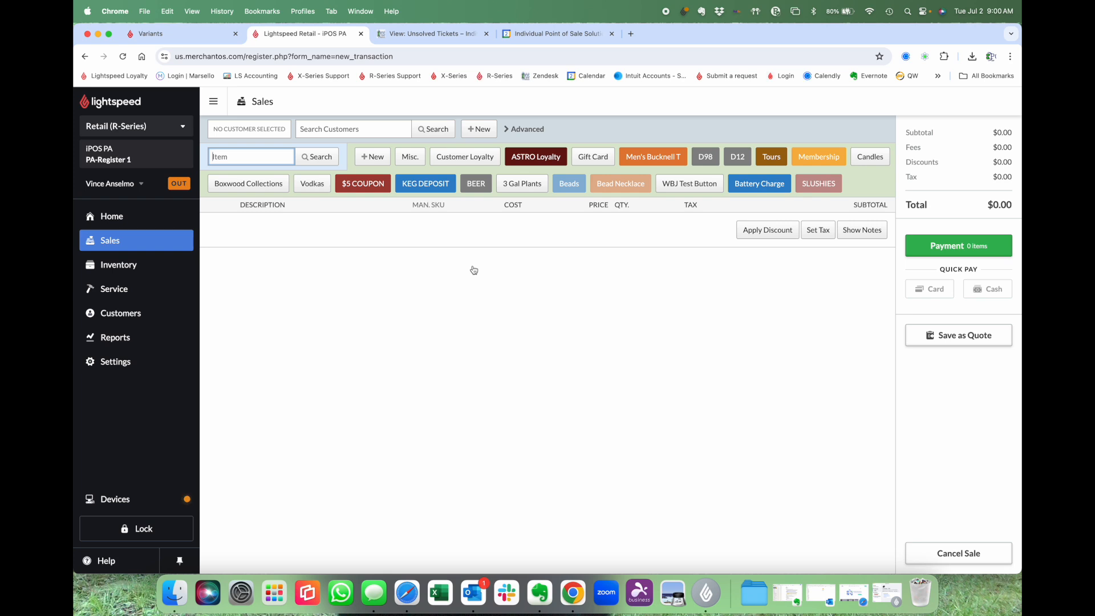
pyautogui.press('Return')
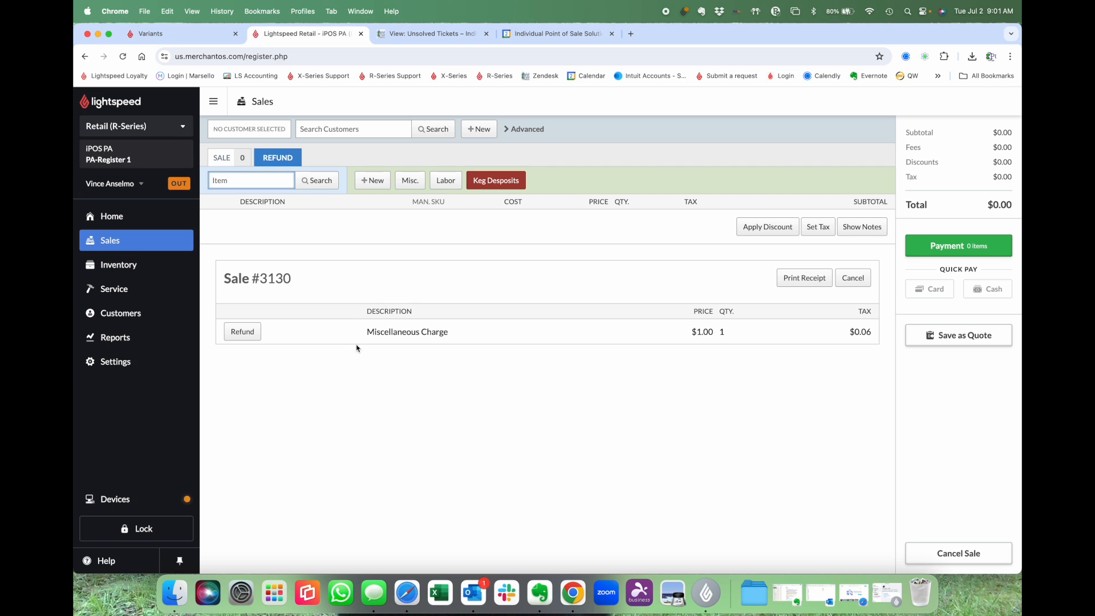
pyautogui.click(238, 335)
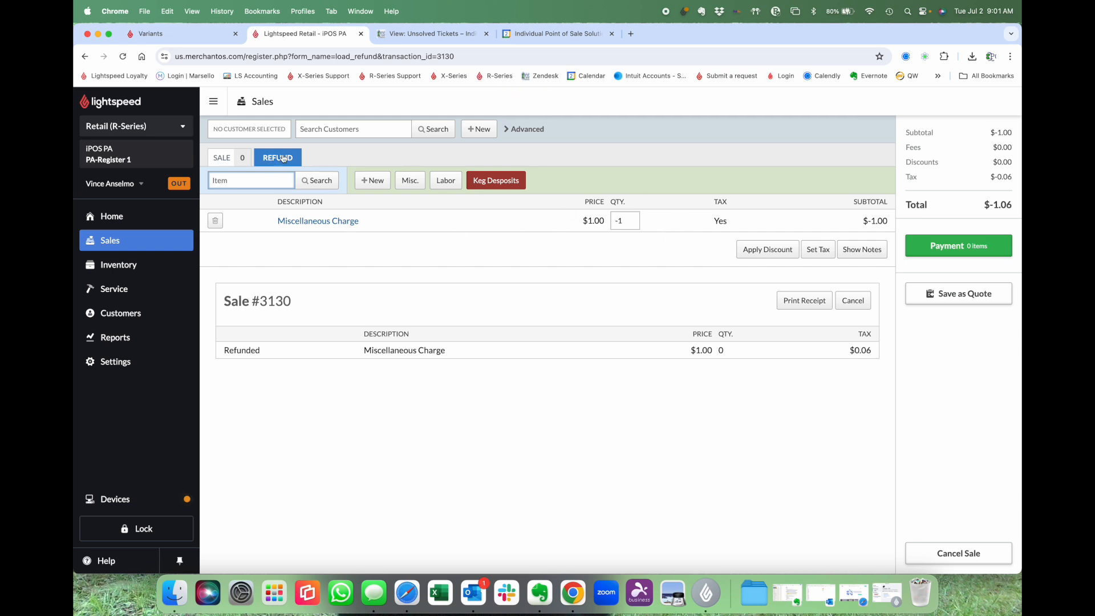
pyautogui.click(954, 249)
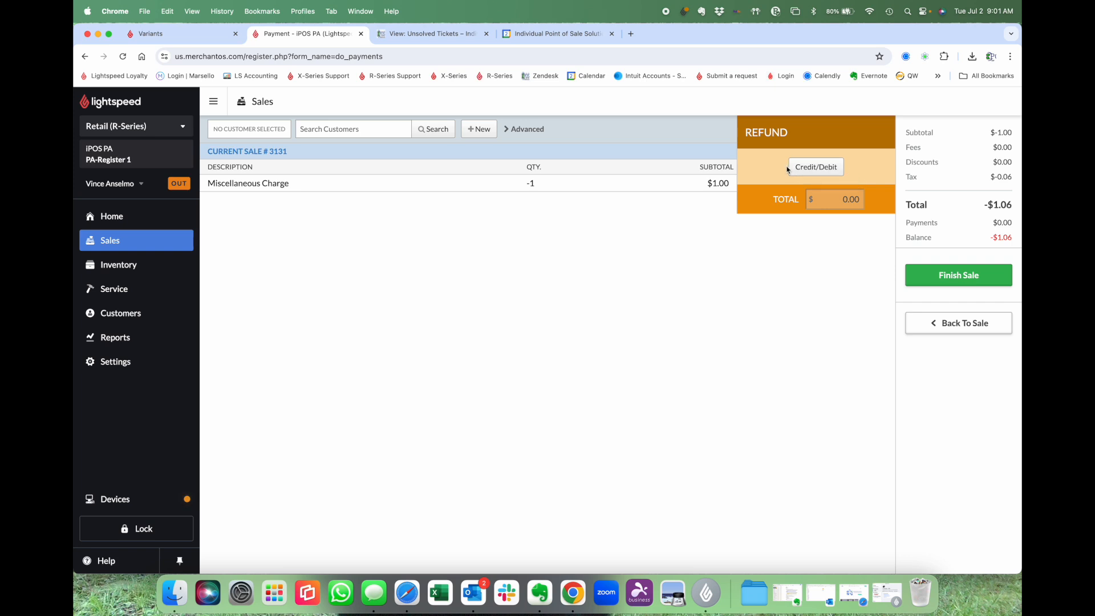
# Refund $1.06 against the existing Visa charge, finishing the sale, and print the refund receipt on the Star TSP100IIIU receipt printer.
pyautogui.click(831, 170)
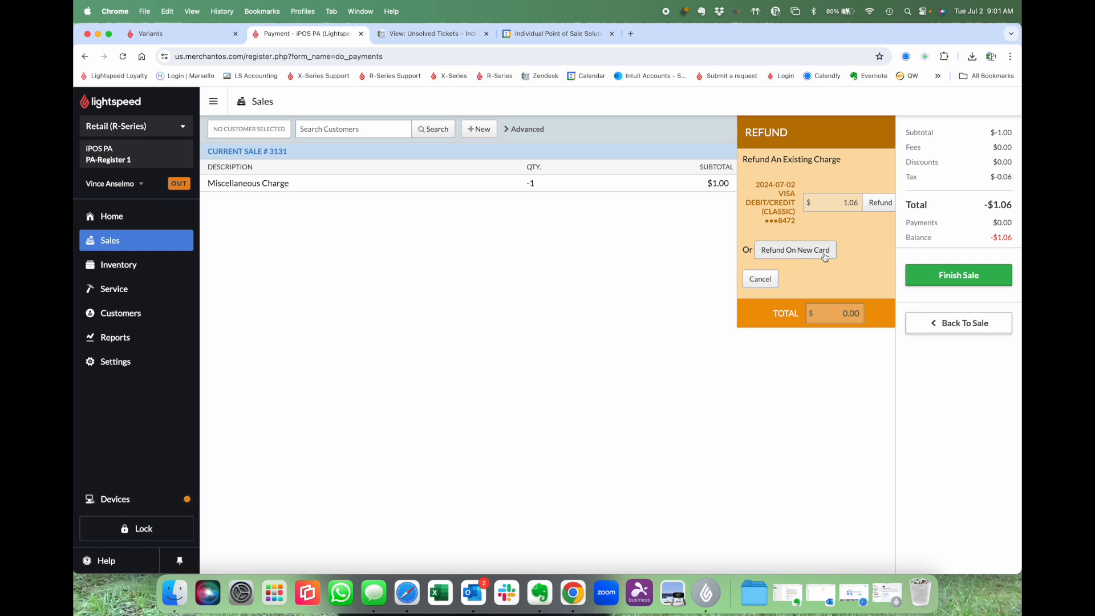
pyautogui.click(886, 206)
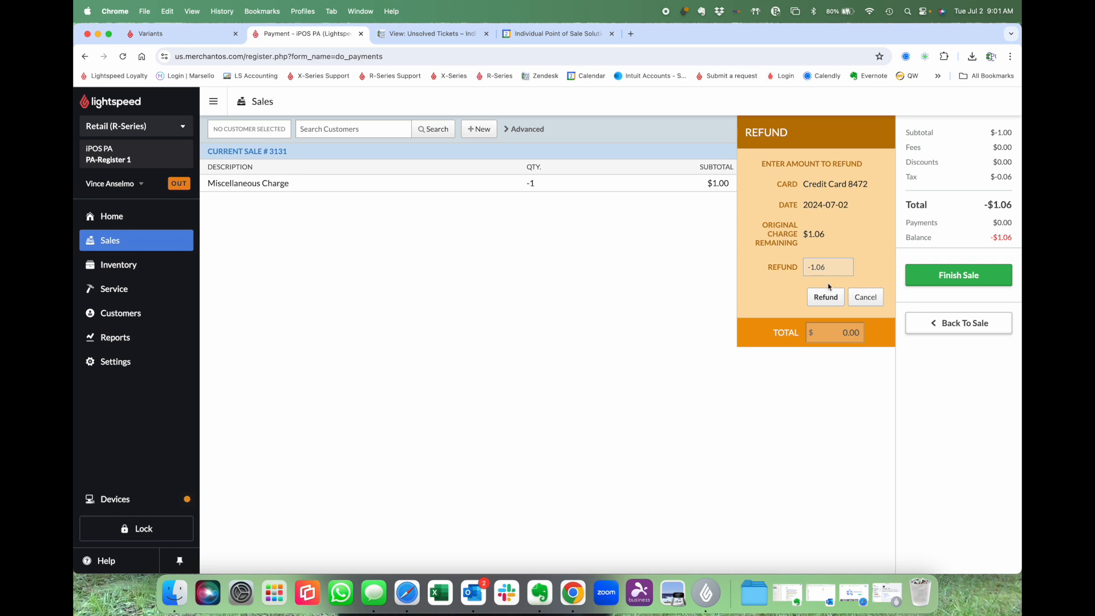
pyautogui.click(827, 298)
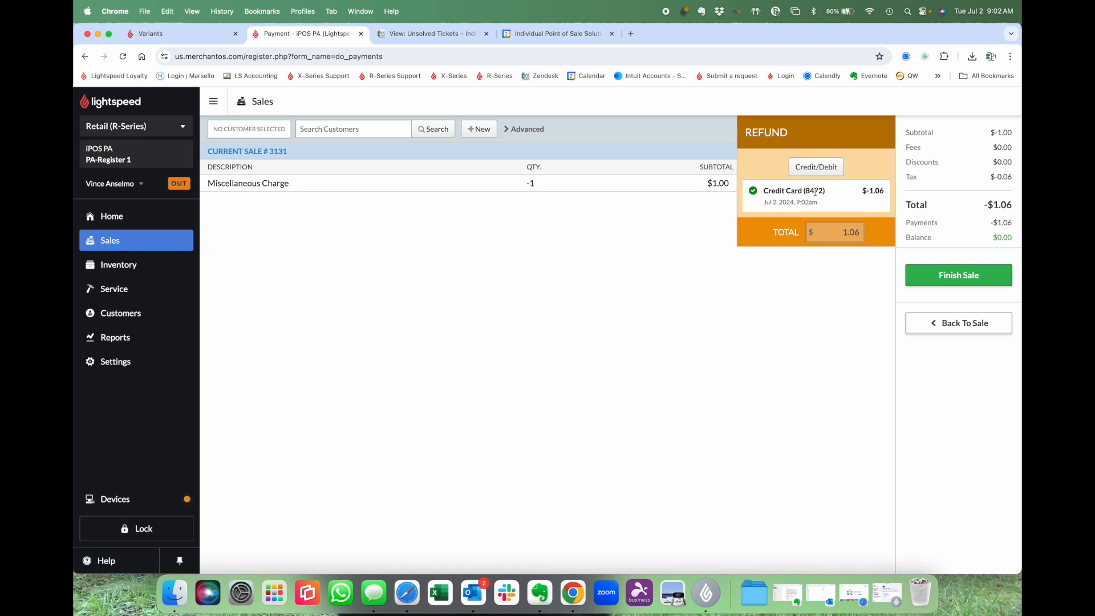
pyautogui.click(950, 276)
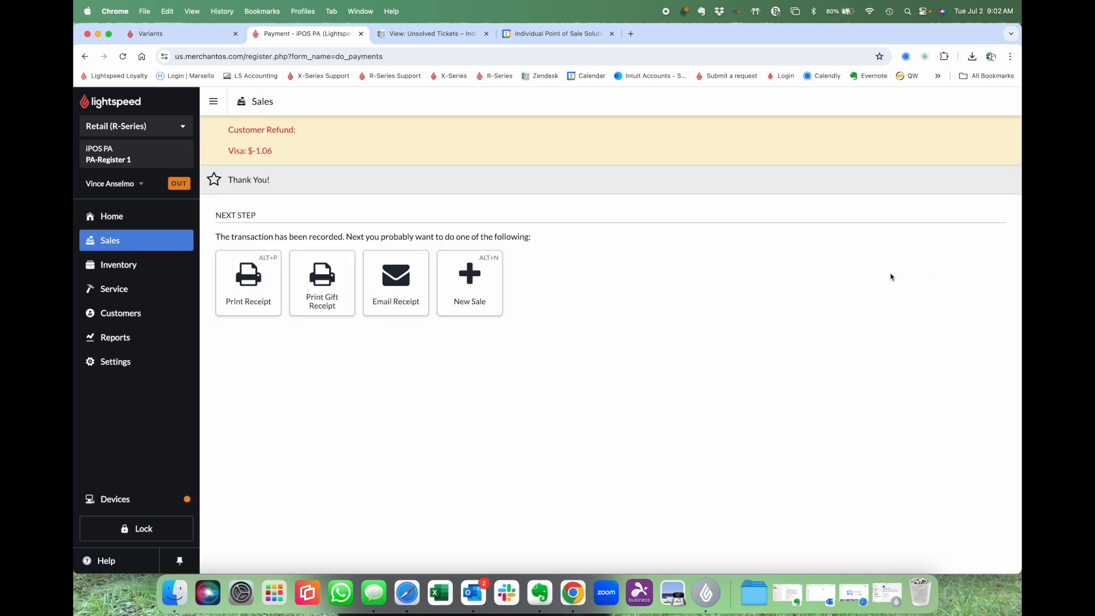
pyautogui.click(234, 277)
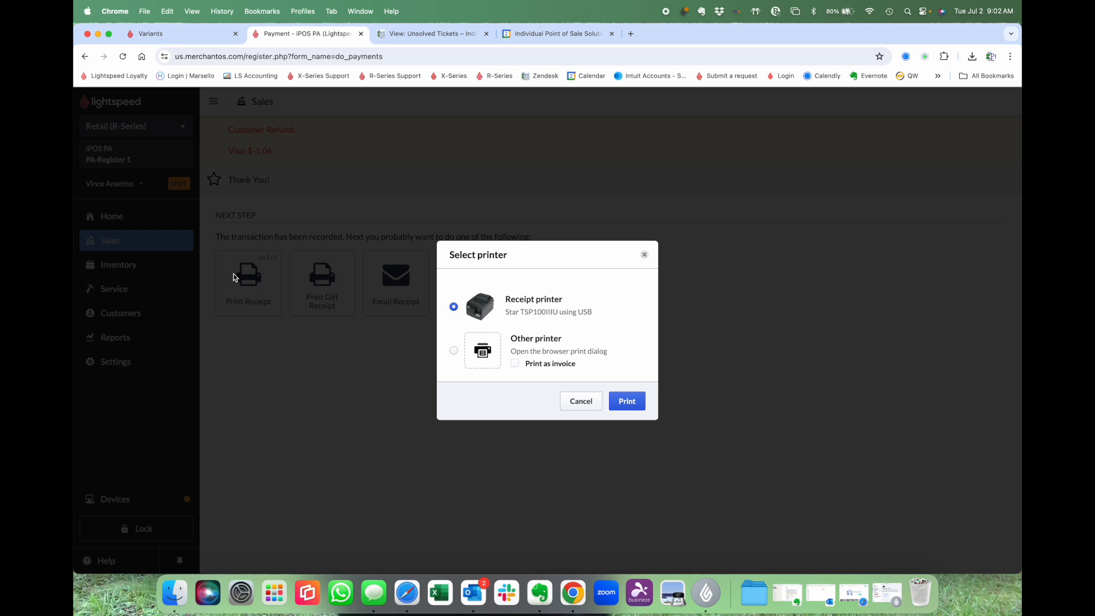
pyautogui.click(622, 402)
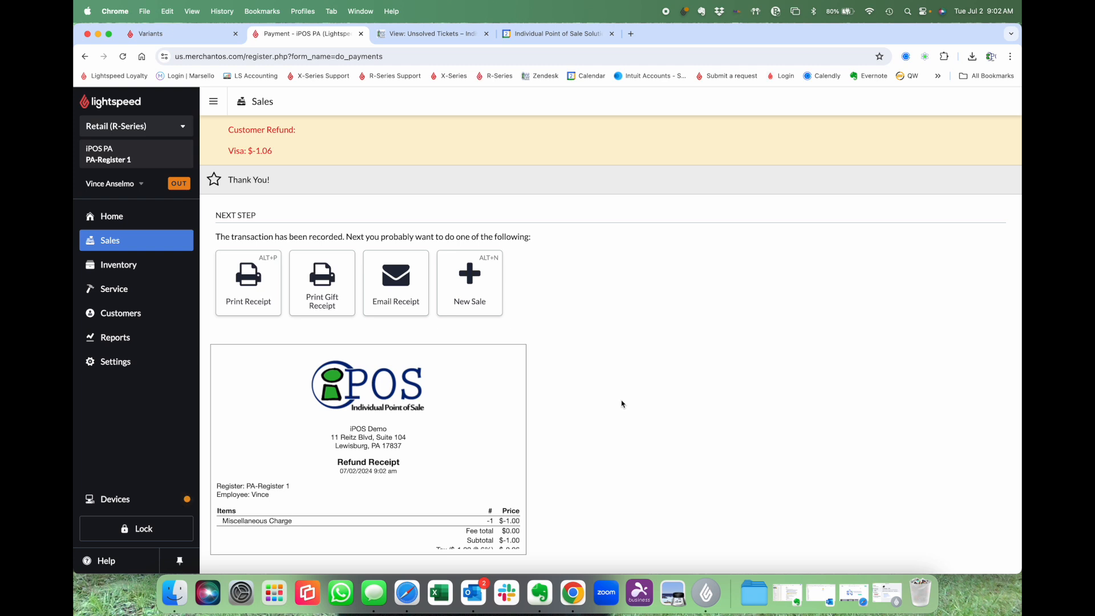
# In the payment type settings, review the Refund As options of Credit Card, keep Credit Card selected and return to the payment types list.
pyautogui.click(111, 363)
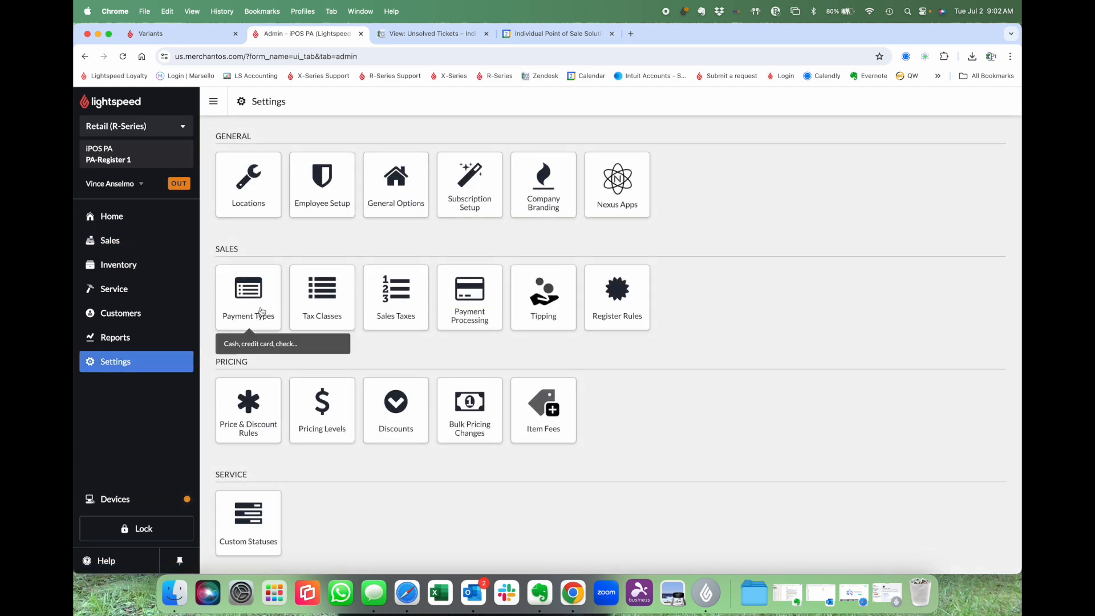
pyautogui.click(267, 309)
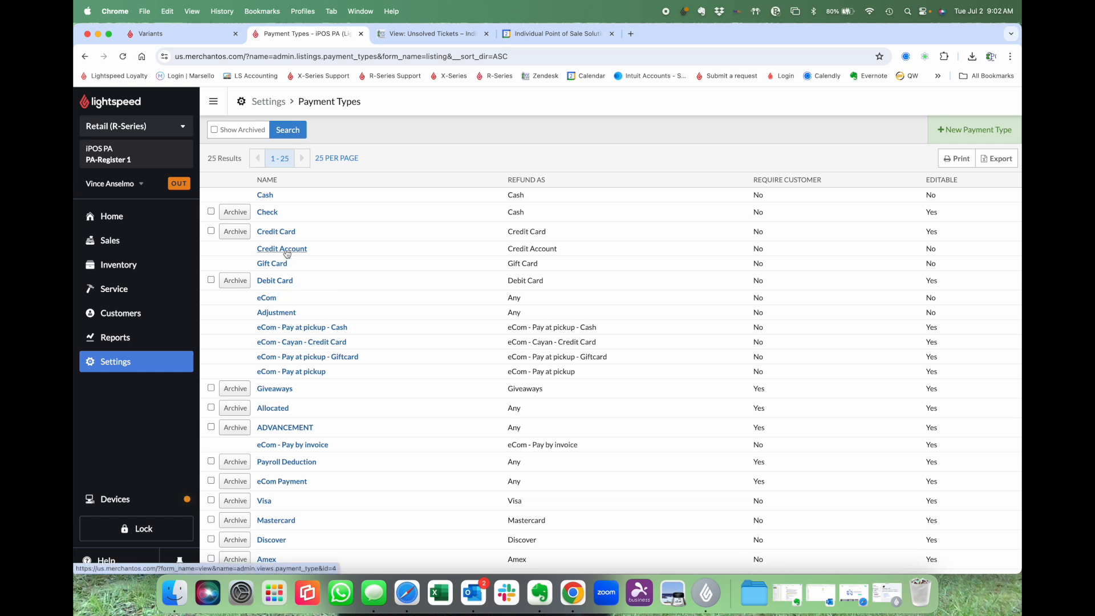
pyautogui.click(281, 234)
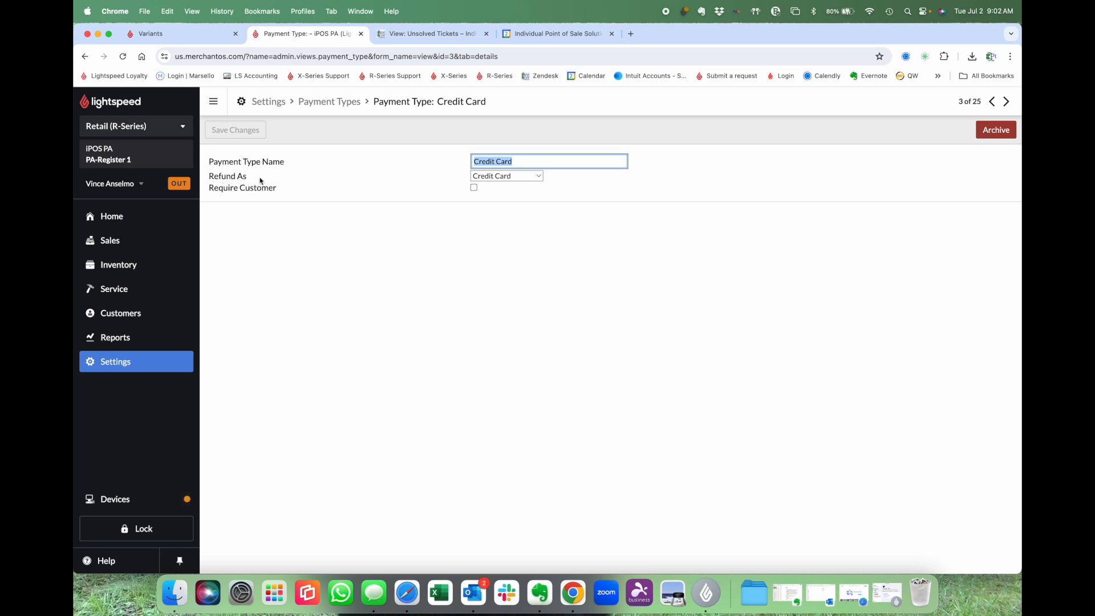
pyautogui.click(542, 179)
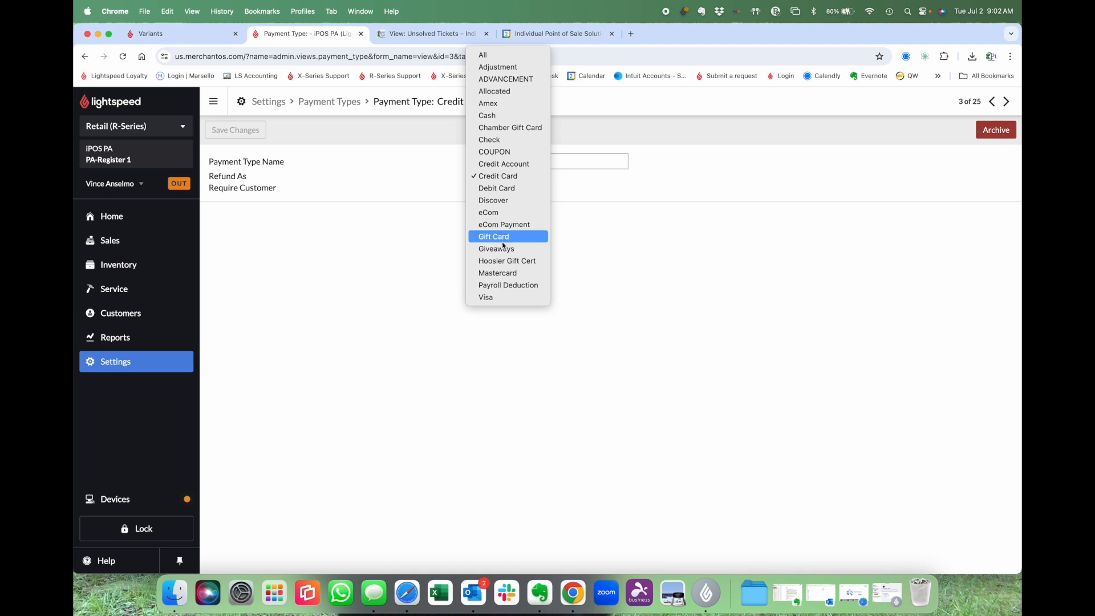
pyautogui.click(498, 178)
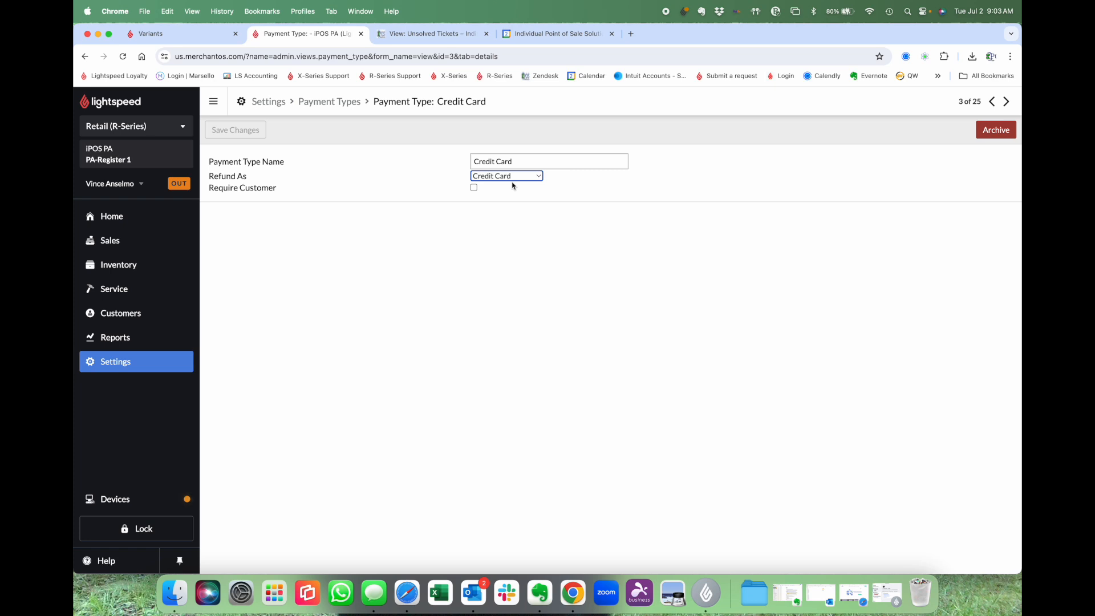
pyautogui.press('super+Left')
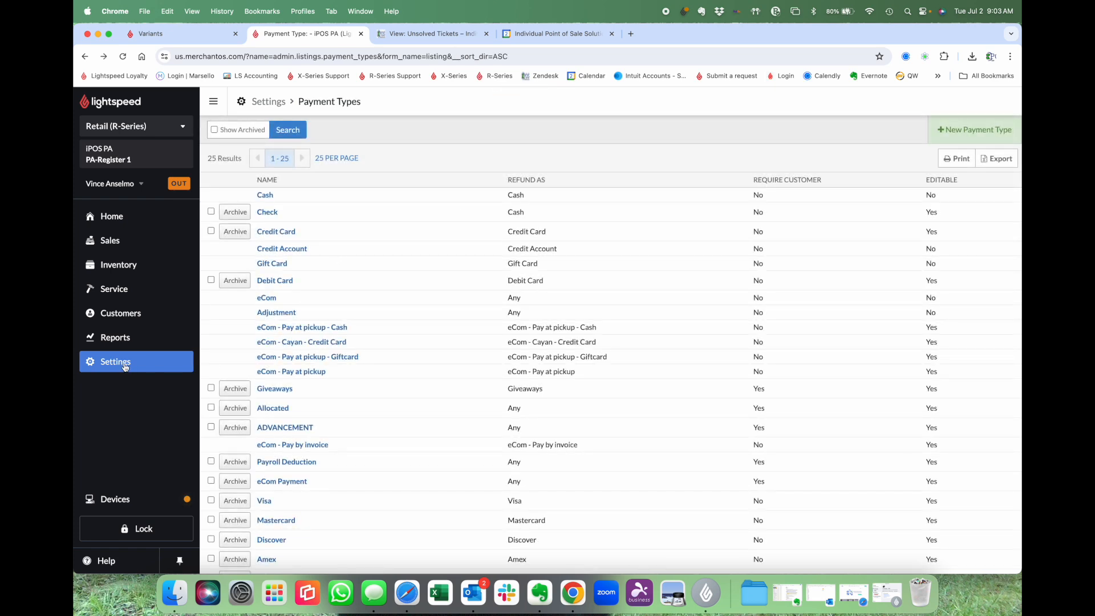
# Start a new sale and switch it to a refund that is not linked to a receipt.
pyautogui.click(116, 247)
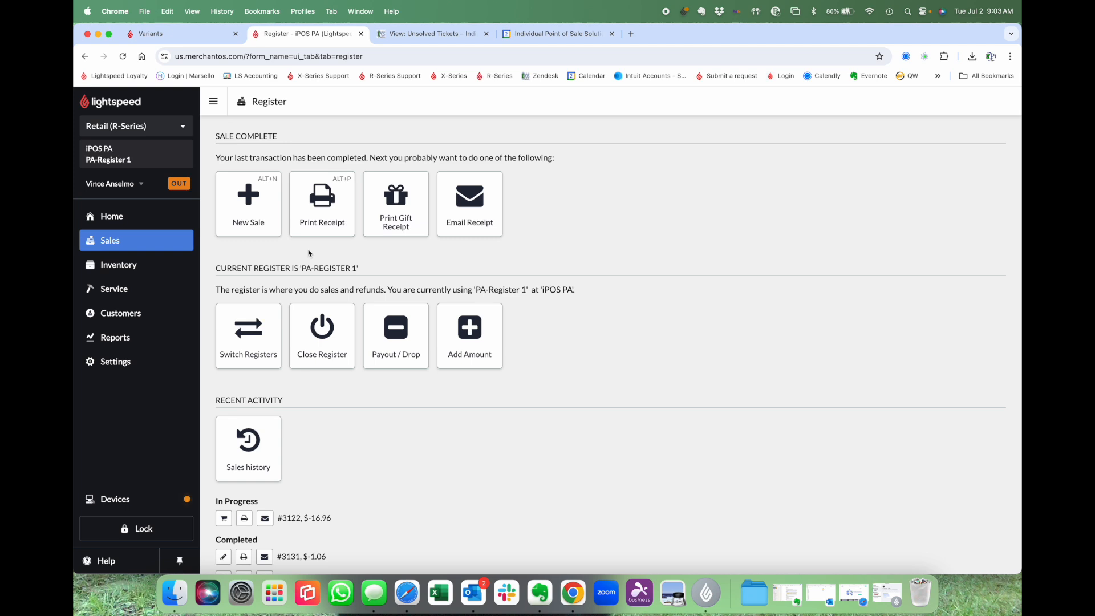
pyautogui.click(255, 225)
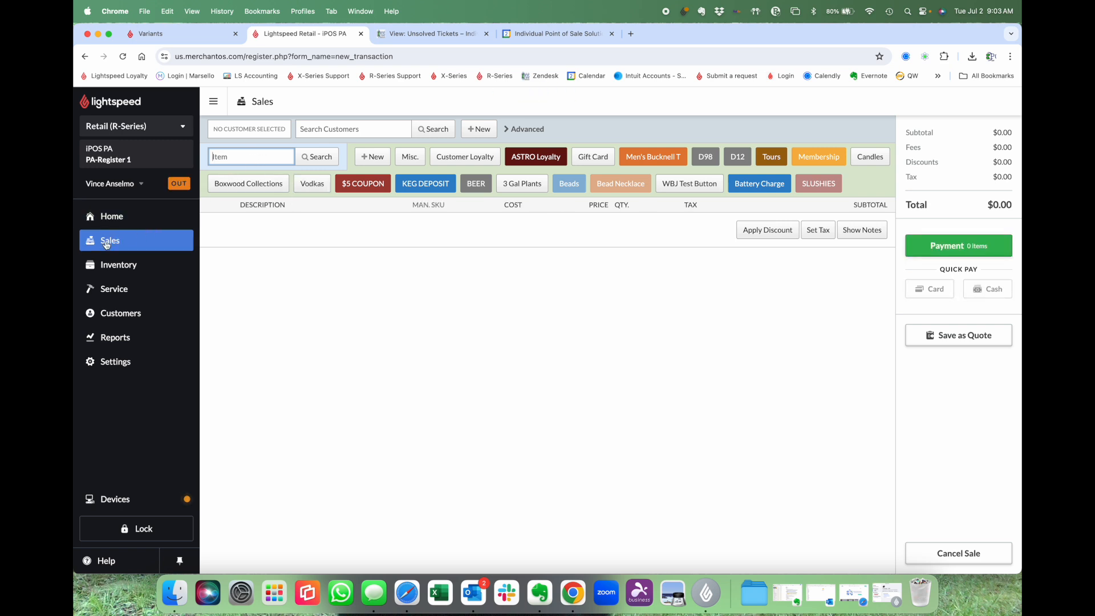
pyautogui.click(129, 245)
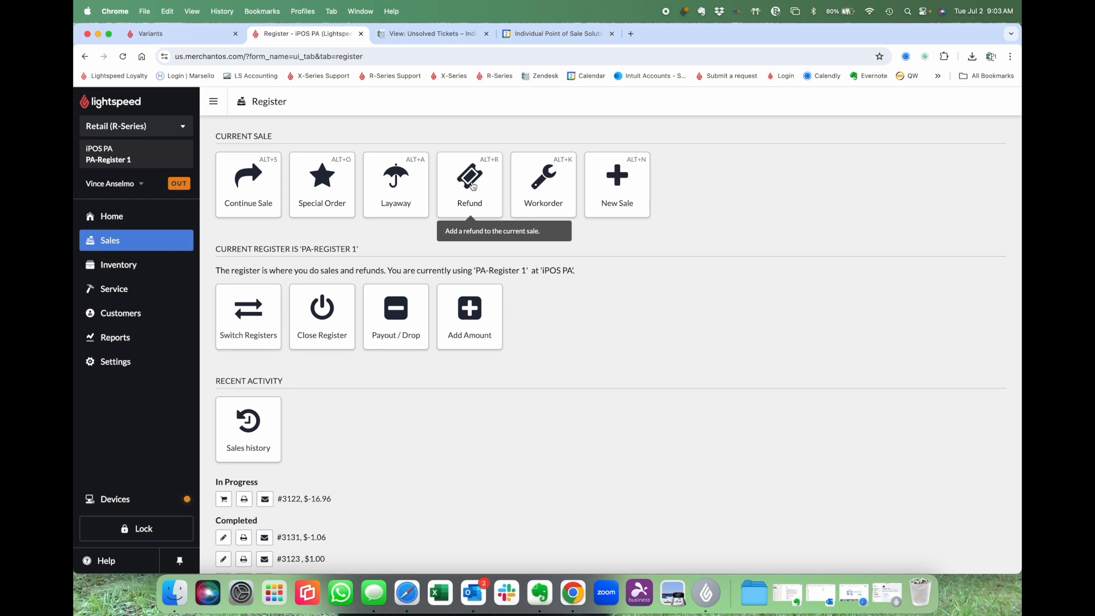
pyautogui.click(472, 187)
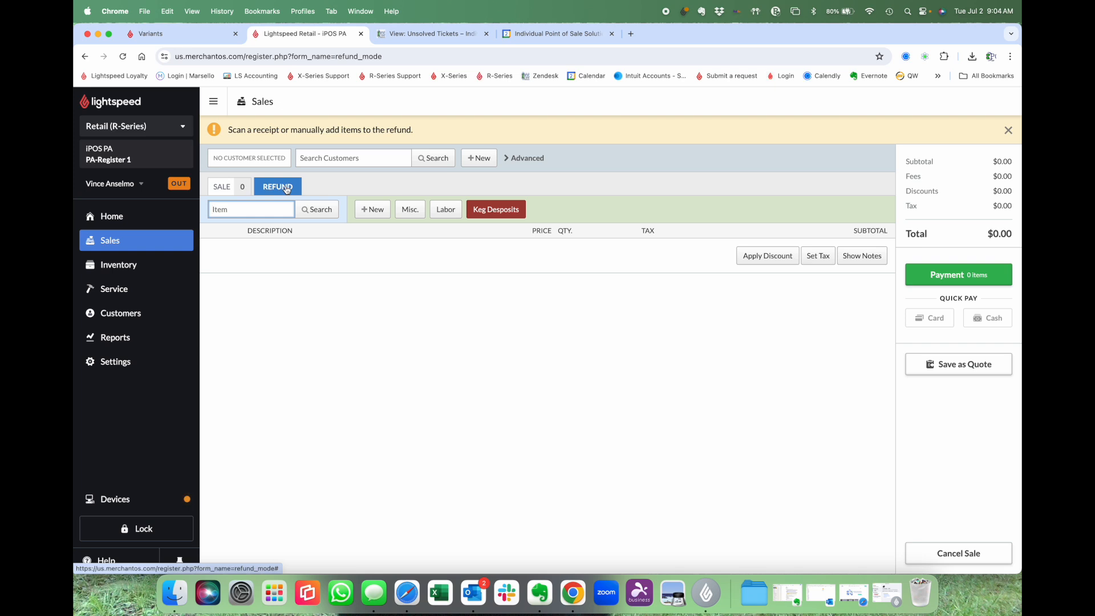
# Add a miscellaneous charge of $1.00 without tax to the refund.
pyautogui.click(410, 210)
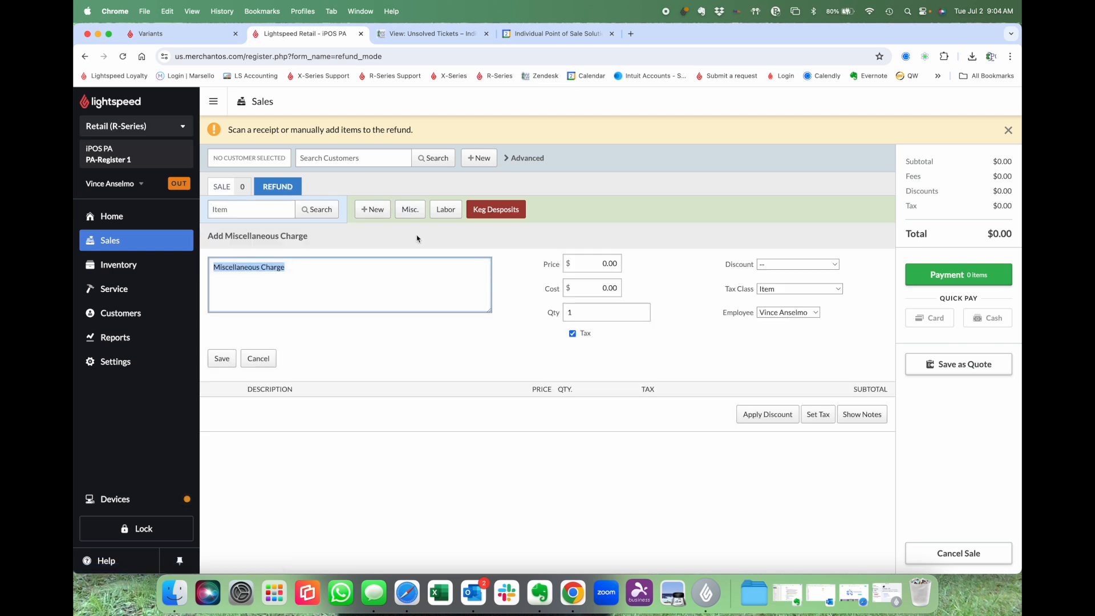
pyautogui.click(582, 263)
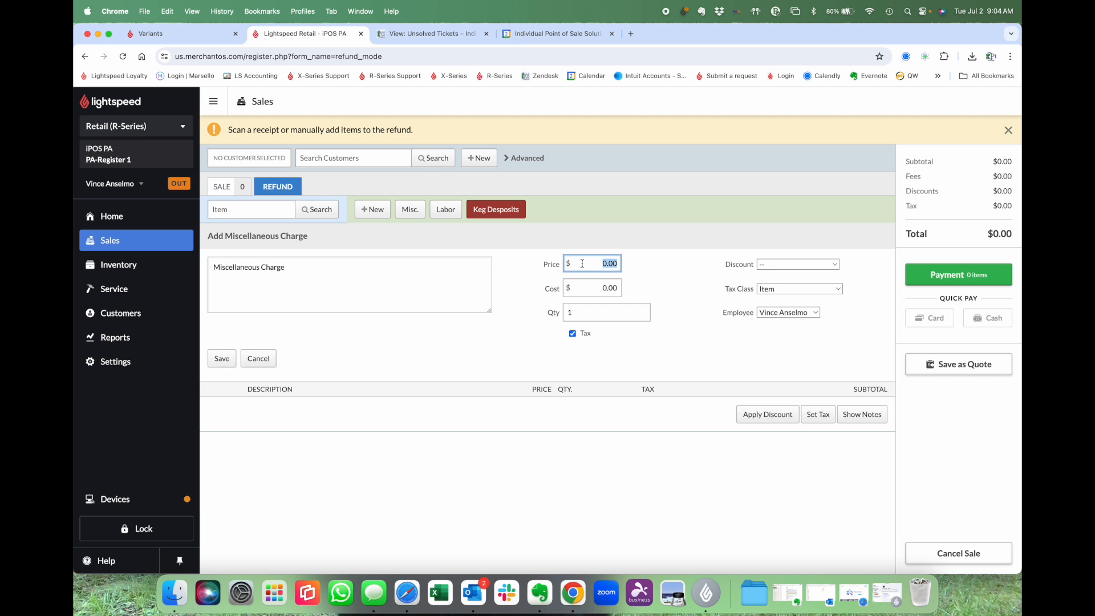
pyautogui.write('1.00')
pyautogui.click(573, 334)
pyautogui.click(218, 359)
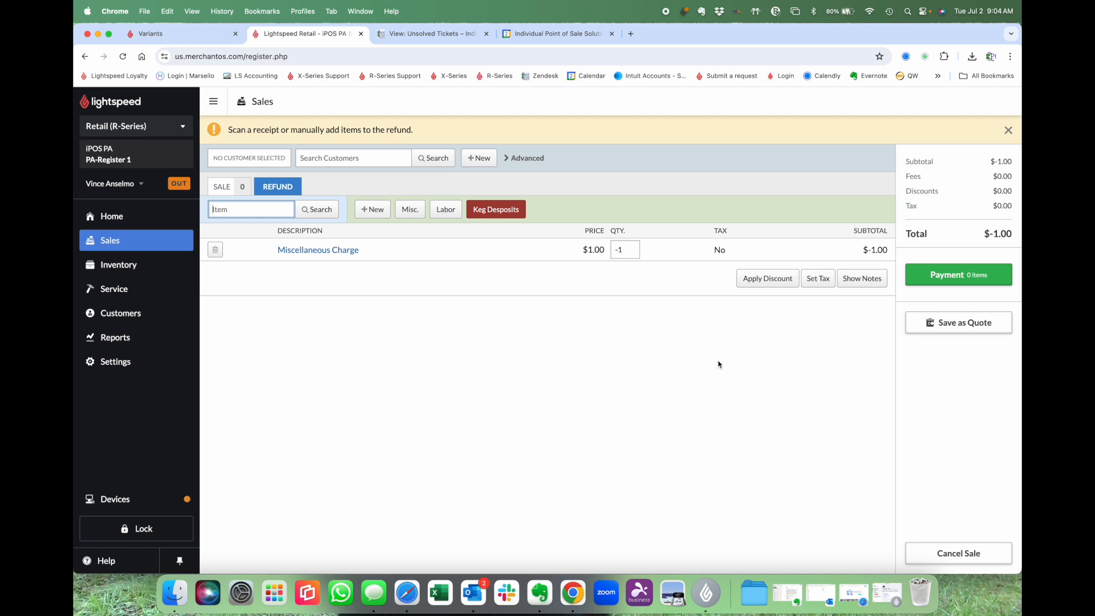
# Start a $1.00 credit/debit refund with the card present on the Register 1 Payment Terminal, and cancel the terminal request.
pyautogui.click(961, 277)
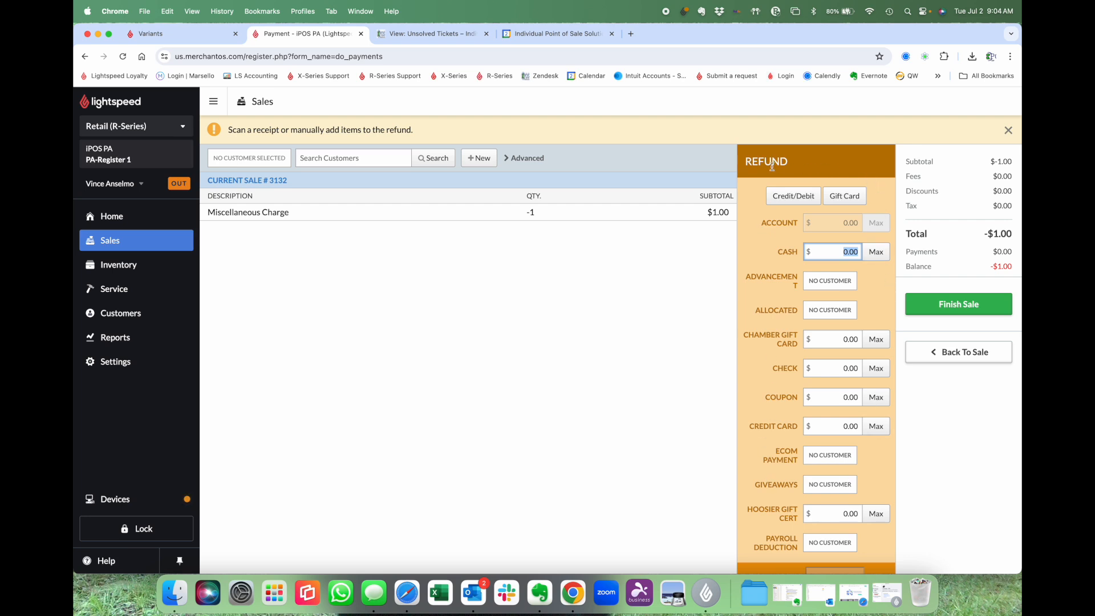
pyautogui.click(789, 200)
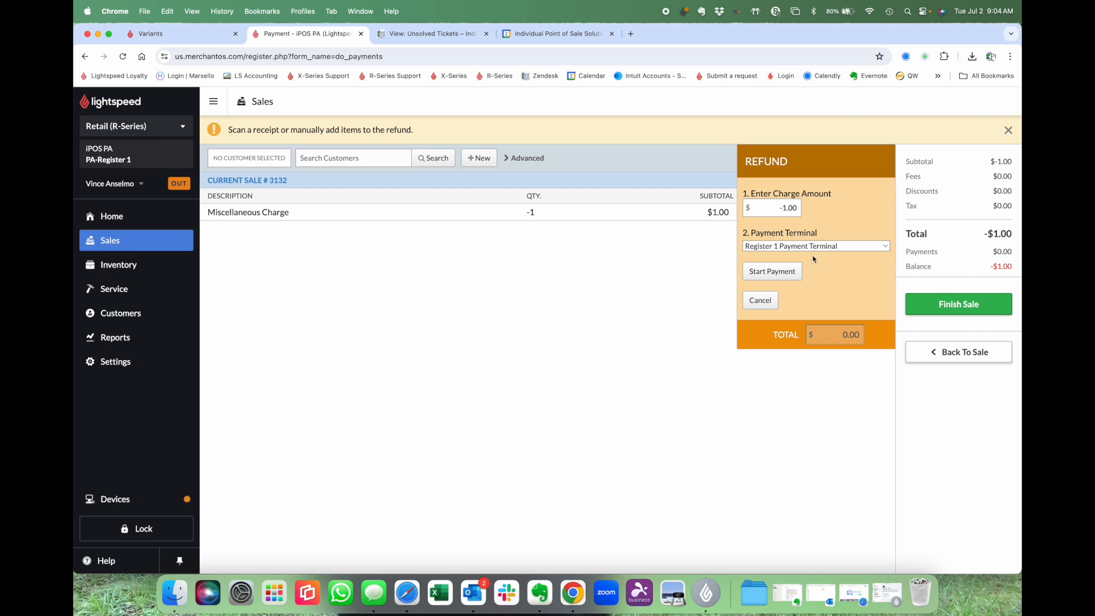
pyautogui.click(770, 274)
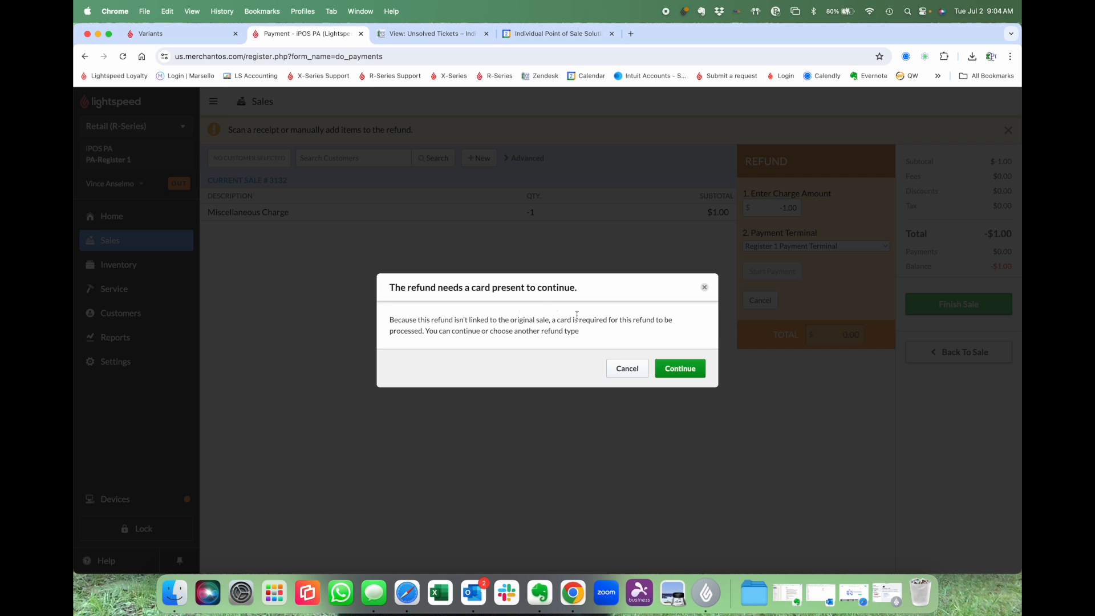
pyautogui.click(685, 370)
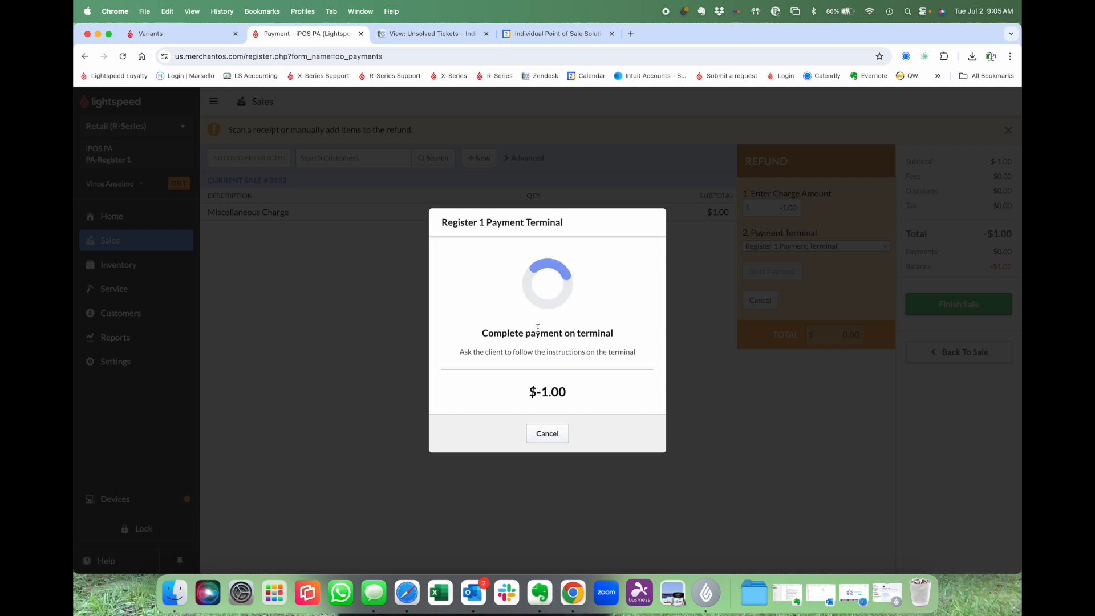
pyautogui.click(558, 436)
pyautogui.click(546, 425)
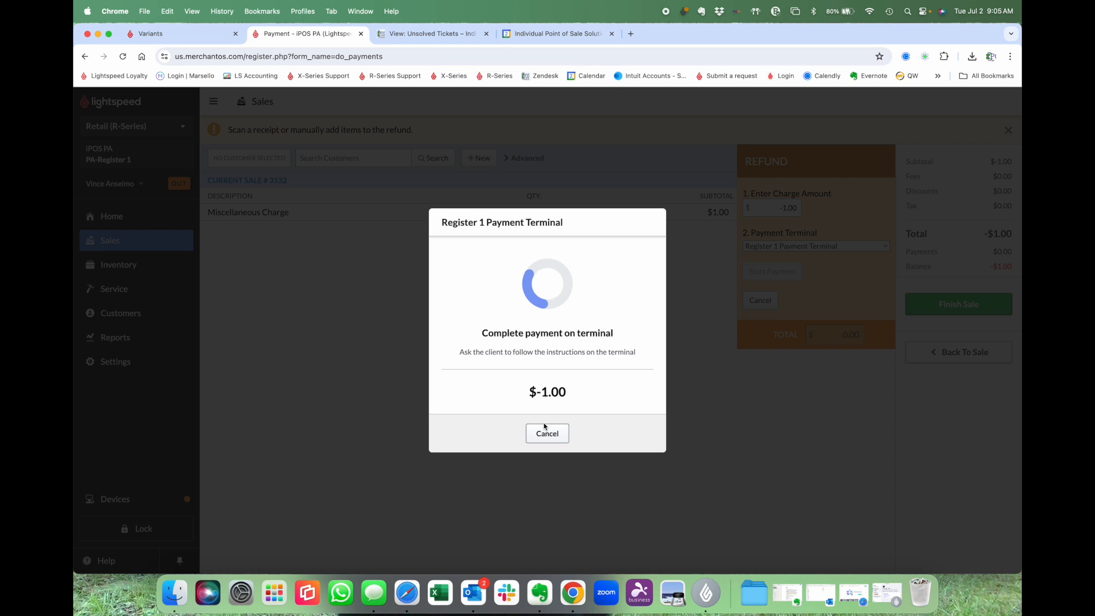